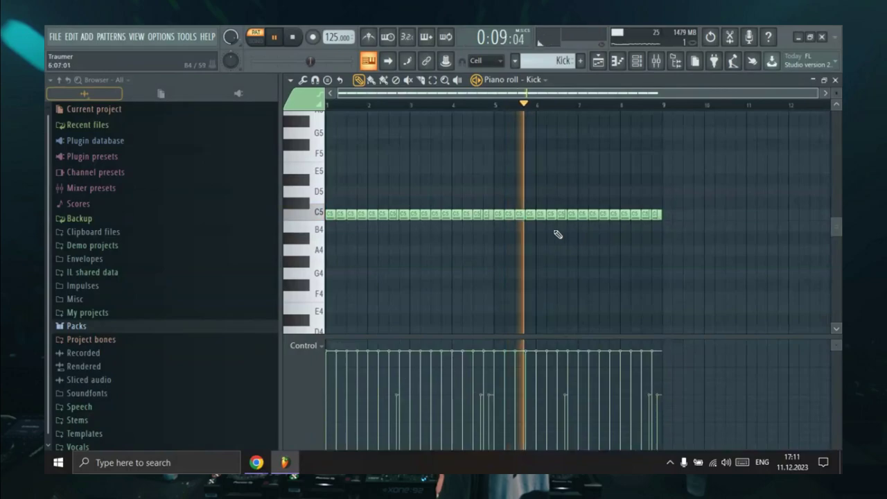
# - Examine the Kick pattern's notes up close in the piano roll, then return to the playlist
pyautogui.scroll(3, 570, 239)
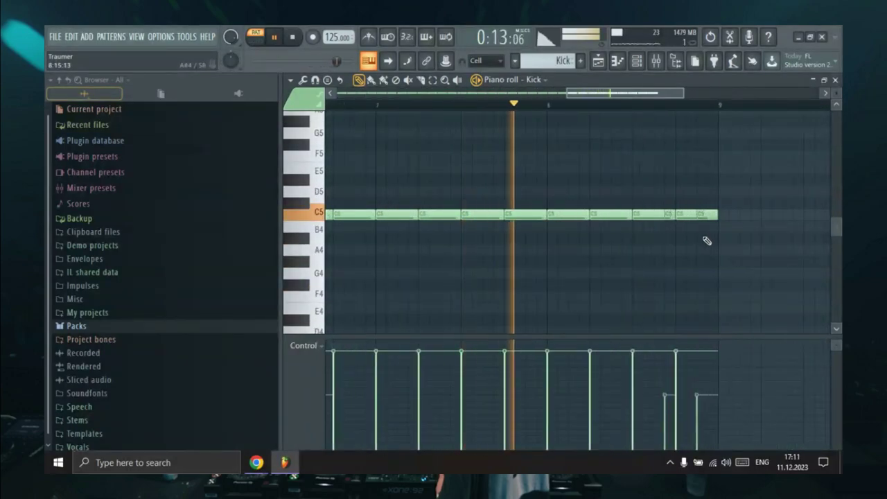
pyautogui.scroll(-5, 690, 236)
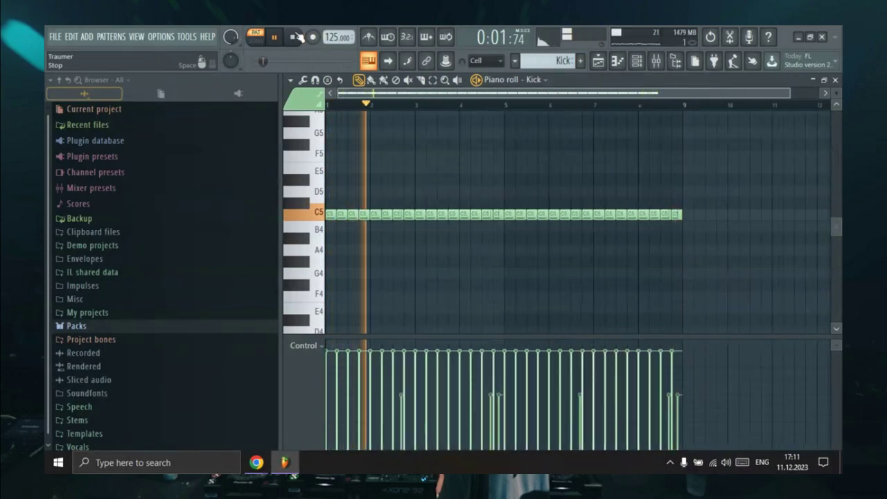
pyautogui.click(598, 61)
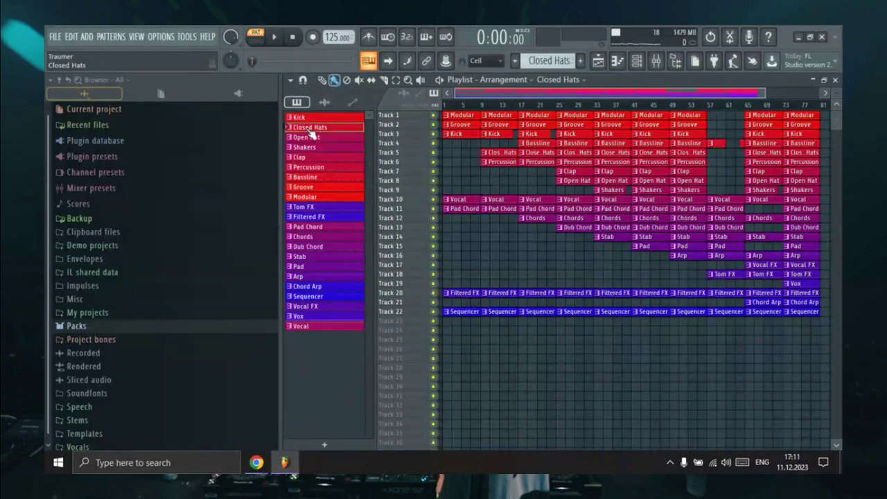
# - Play the Closed Hats pattern and examine the Hat 1 notes in the piano roll
pyautogui.doubleClick(311, 131)
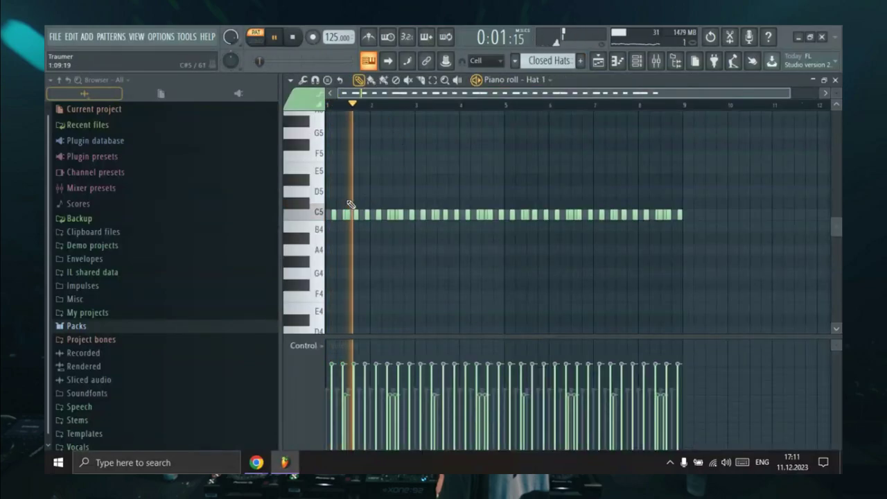
pyautogui.scroll(2, 310, 228)
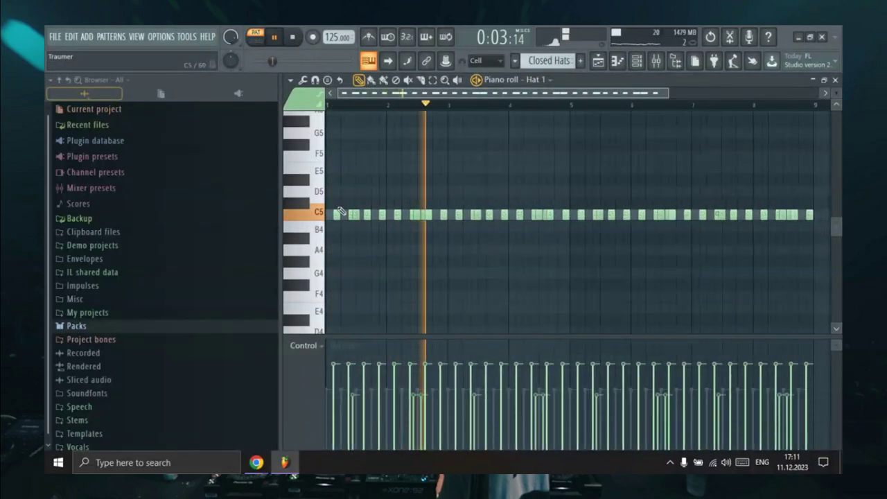
pyautogui.scroll(-2, 310, 227)
pyautogui.click(638, 64)
pyautogui.scroll(-5, 624, 263)
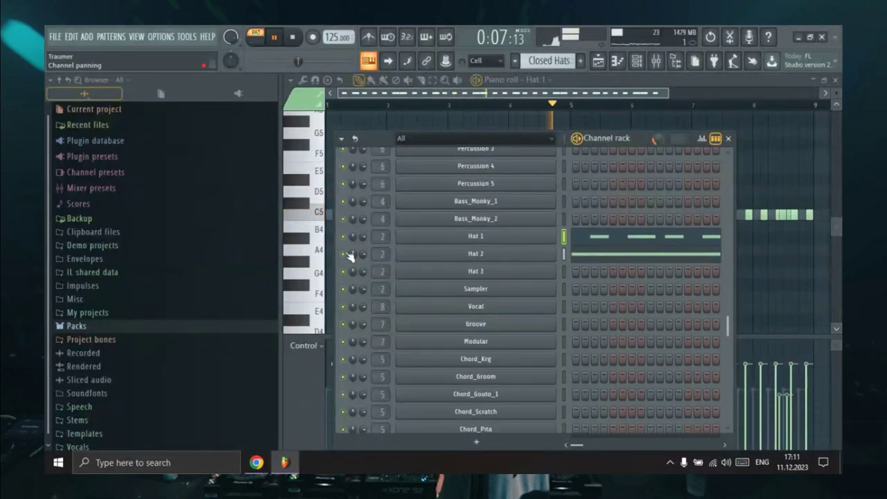
pyautogui.press('F6')
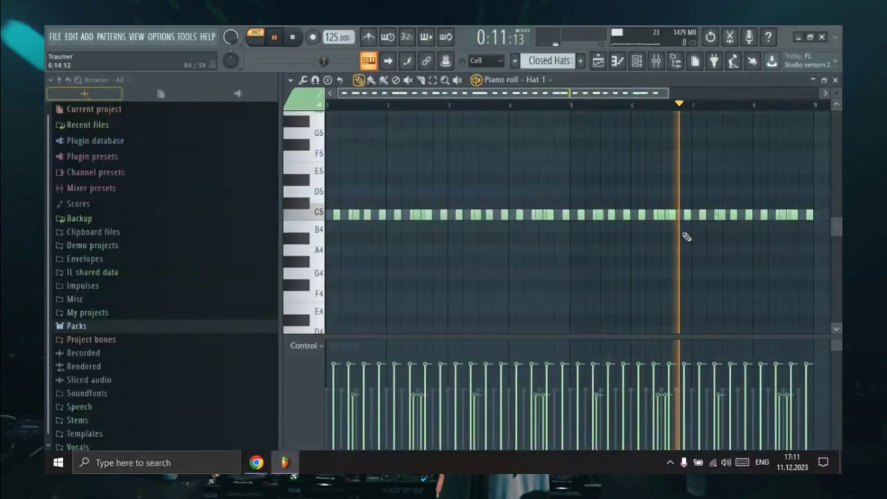
pyautogui.scroll(-1, 686, 238)
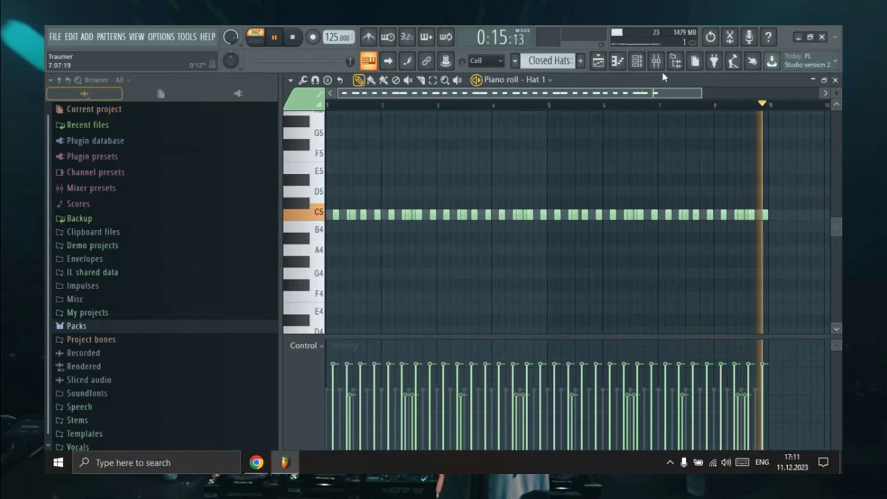
# - Mute Hat 1 and examine the Hat 2 notes and velocities in the piano roll
pyautogui.press('F6')
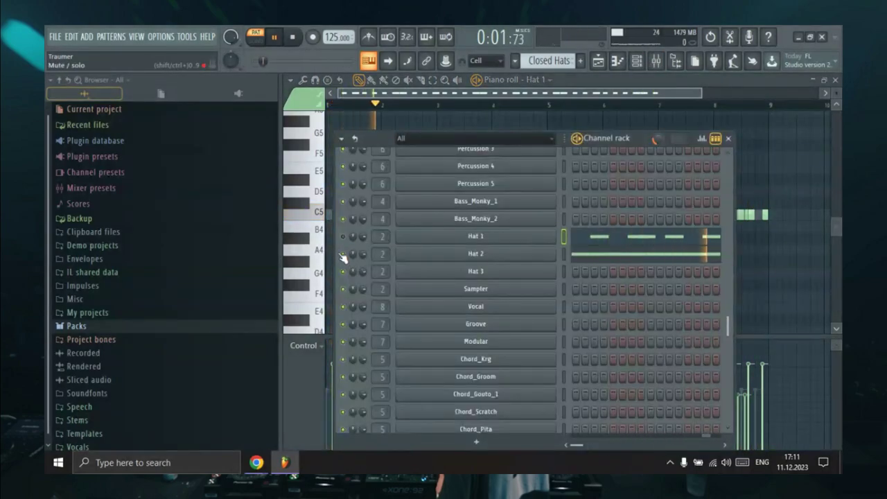
pyautogui.click(588, 253)
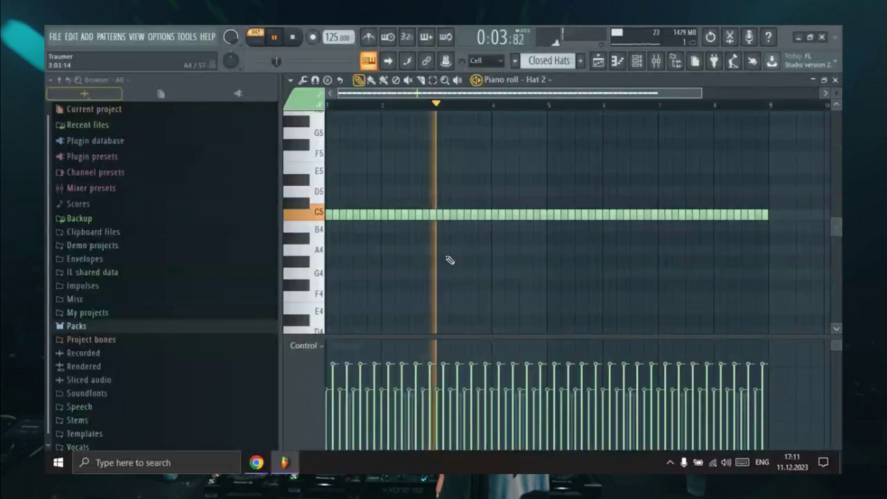
pyautogui.scroll(3, 447, 246)
pyautogui.scroll(-4, 453, 248)
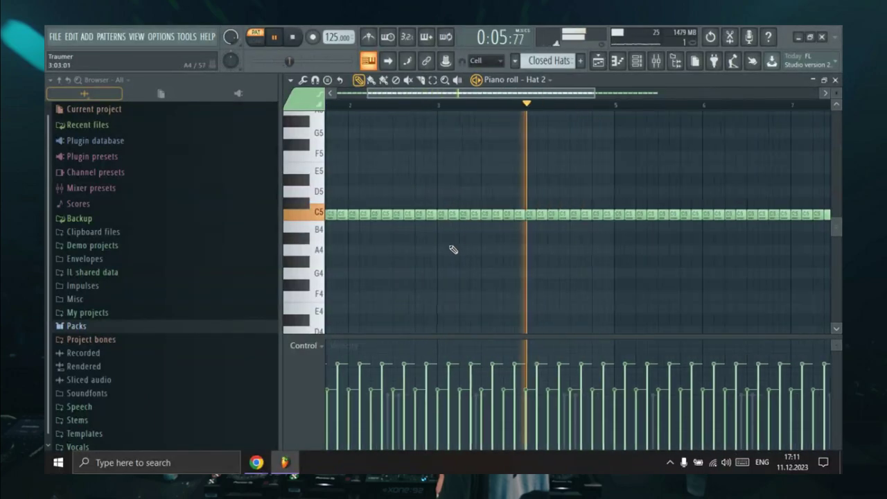
pyautogui.scroll(-1, 416, 246)
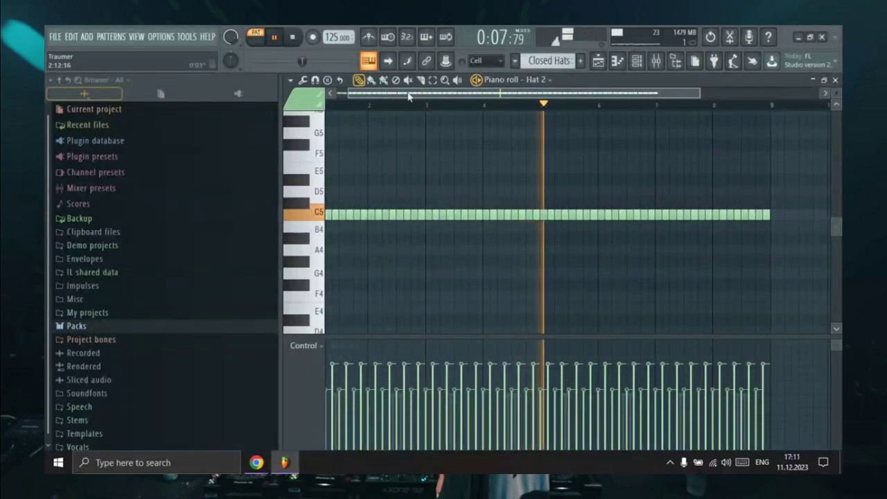
pyautogui.scroll(2, 419, 121)
# - Unmute Hat 1 in the channel rack and return to the playlist
pyautogui.click(637, 60)
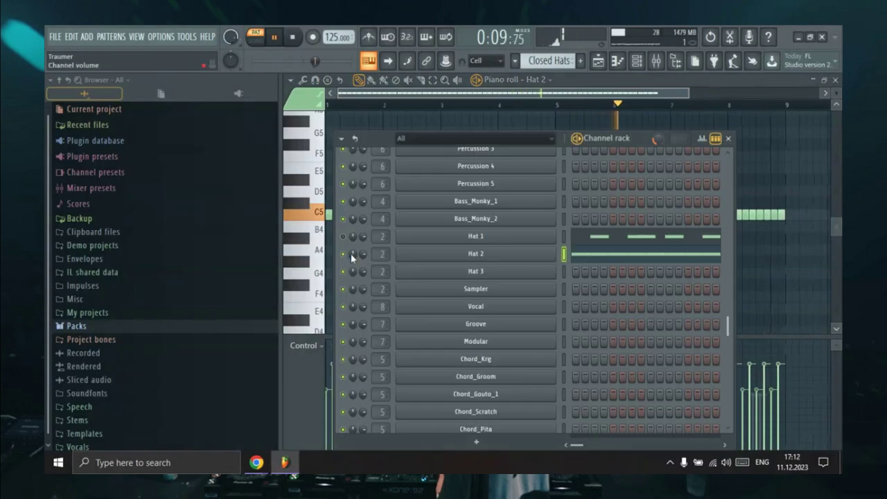
pyautogui.click(730, 139)
pyautogui.click(598, 61)
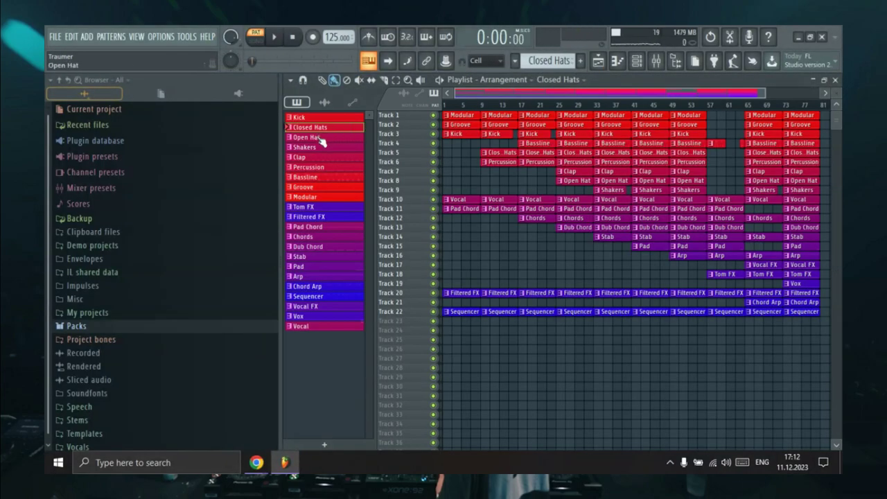
# - Examine the Sampler channel's notes in the Open Hat pattern, then stop playback and return to the playlist
pyautogui.click(643, 61)
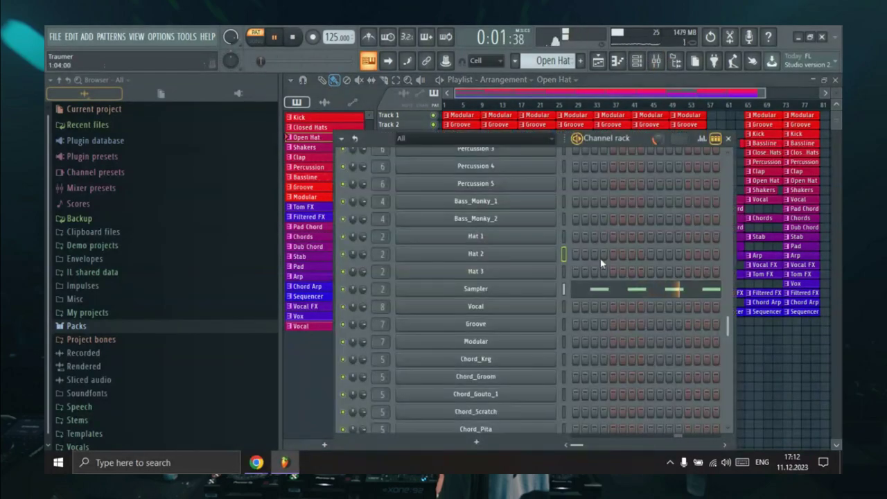
pyautogui.click(580, 291)
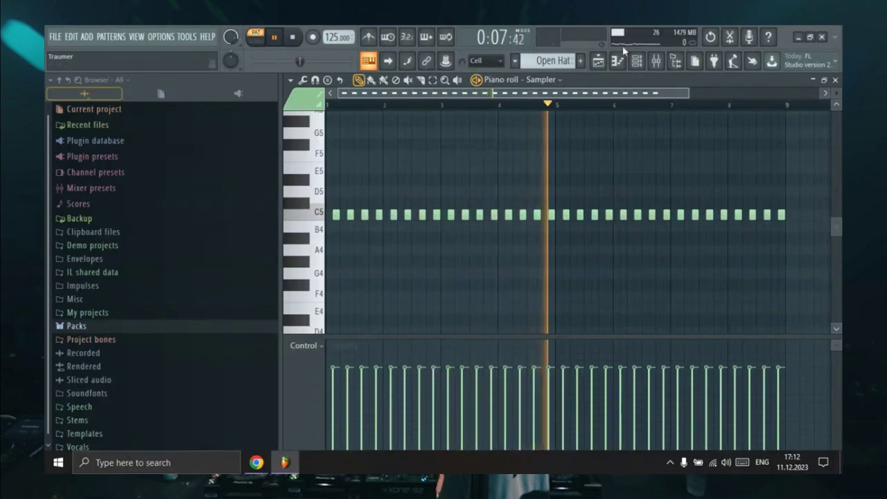
pyautogui.click(648, 60)
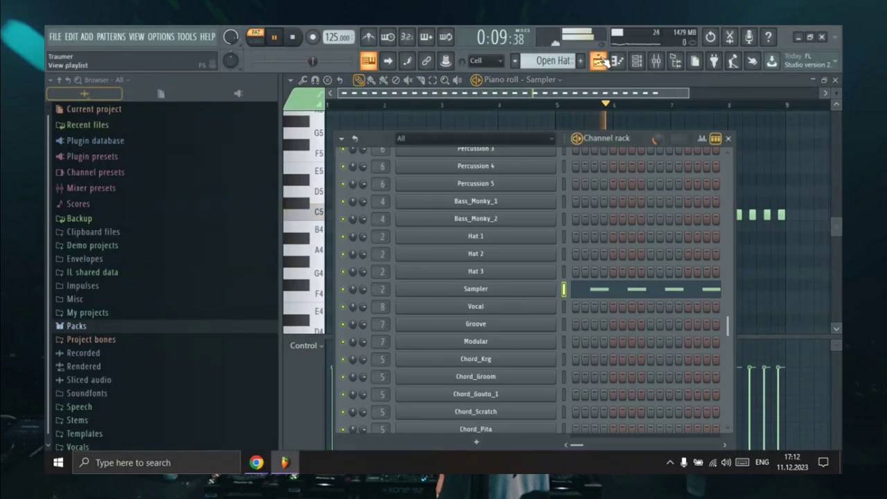
pyautogui.press('F5')
pyautogui.press('space')
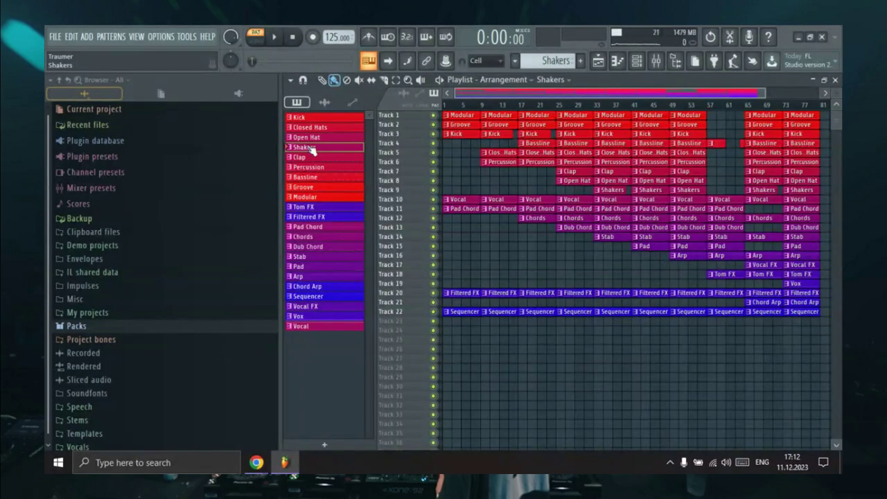
# - Examine the Hat 3 notes and velocities of the Shakers pattern, then stop playback and return to the playlist
pyautogui.click(636, 62)
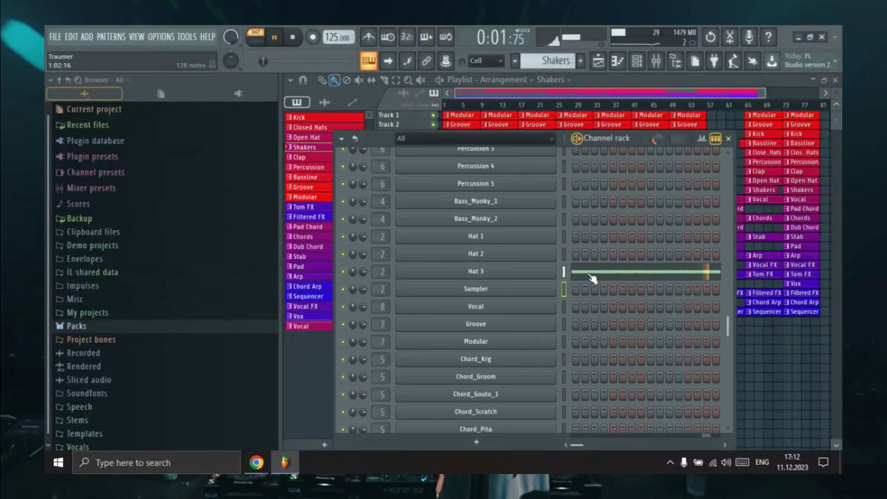
pyautogui.click(593, 278)
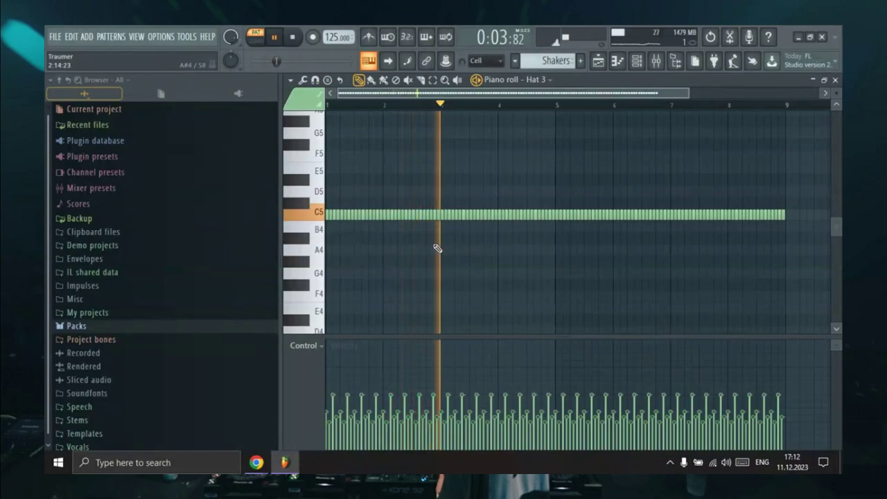
pyautogui.scroll(5, 532, 246)
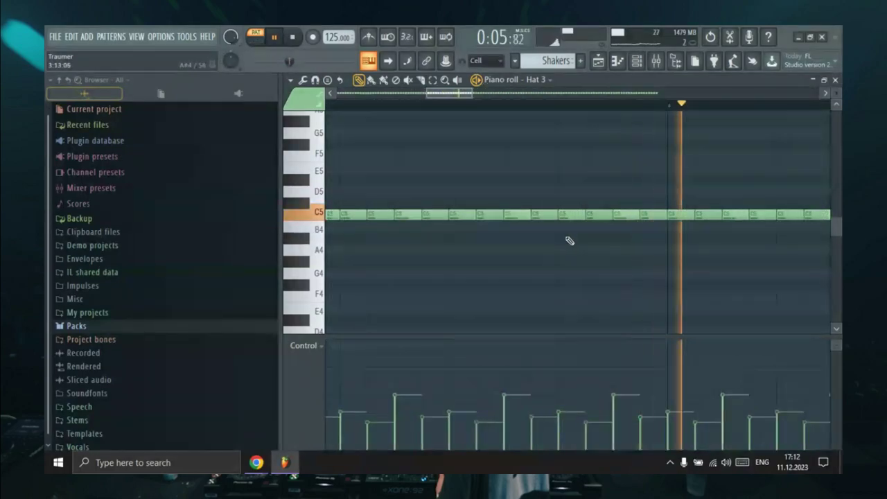
pyautogui.scroll(-4, 568, 246)
pyautogui.scroll(2, 615, 241)
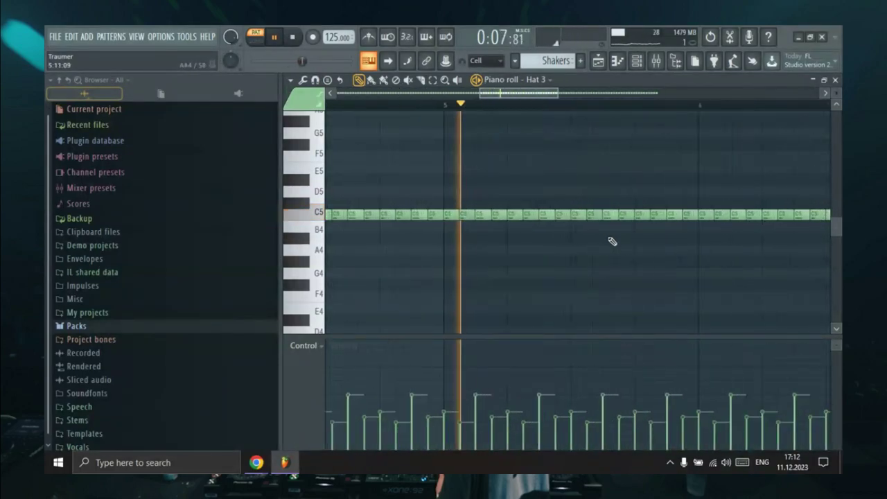
pyautogui.scroll(-4, 594, 244)
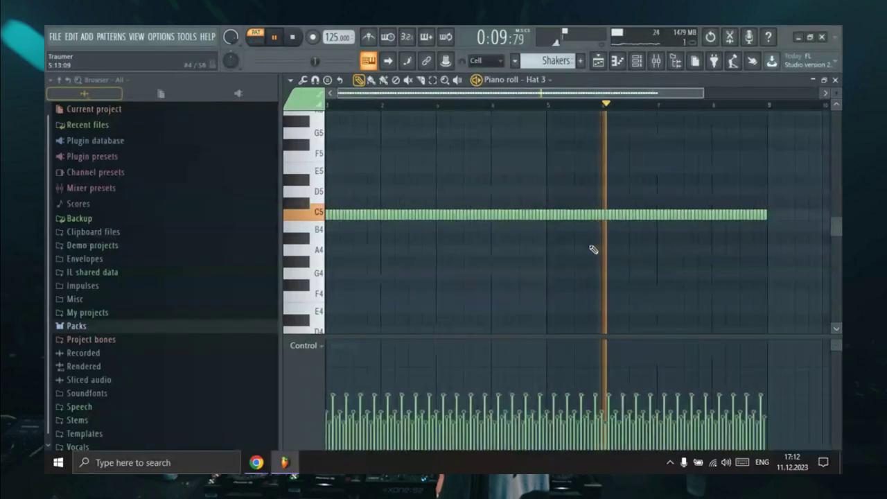
pyautogui.press('F5')
pyautogui.press('space')
# - Select and play the Clap pattern, and open the Clap 1 notes in the piano roll
pyautogui.press('F6')
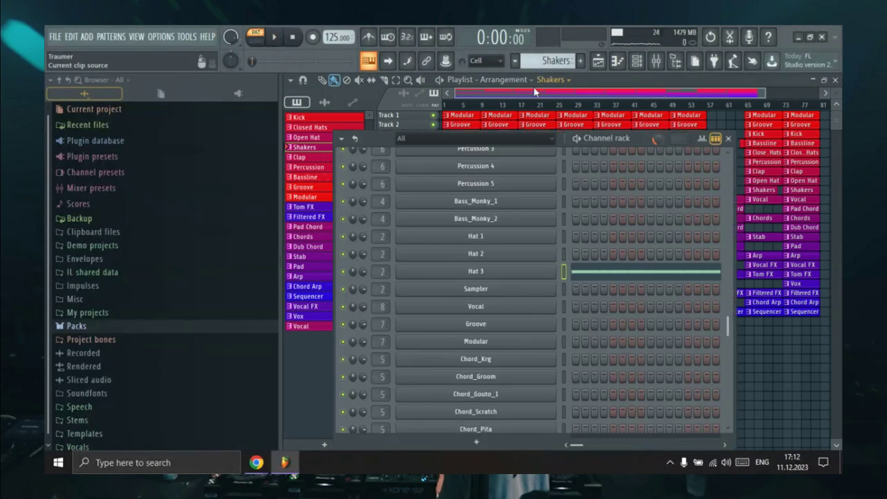
pyautogui.click(314, 158)
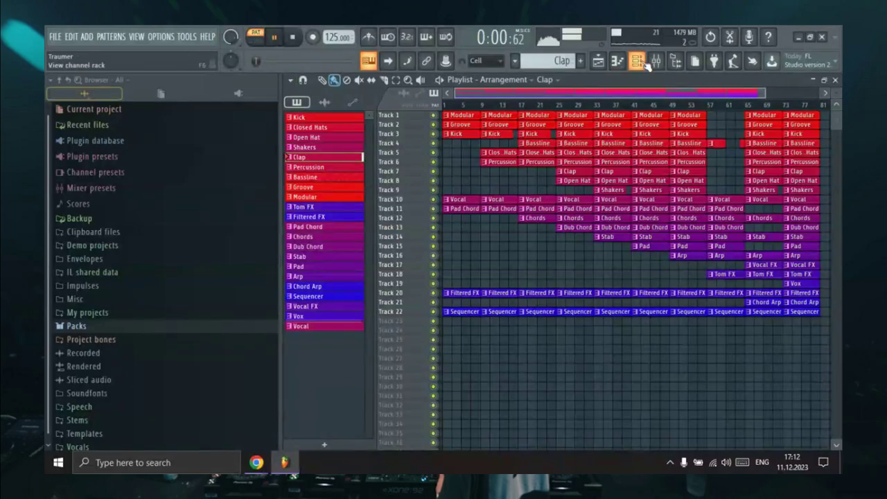
pyautogui.click(643, 62)
pyautogui.scroll(10, 645, 244)
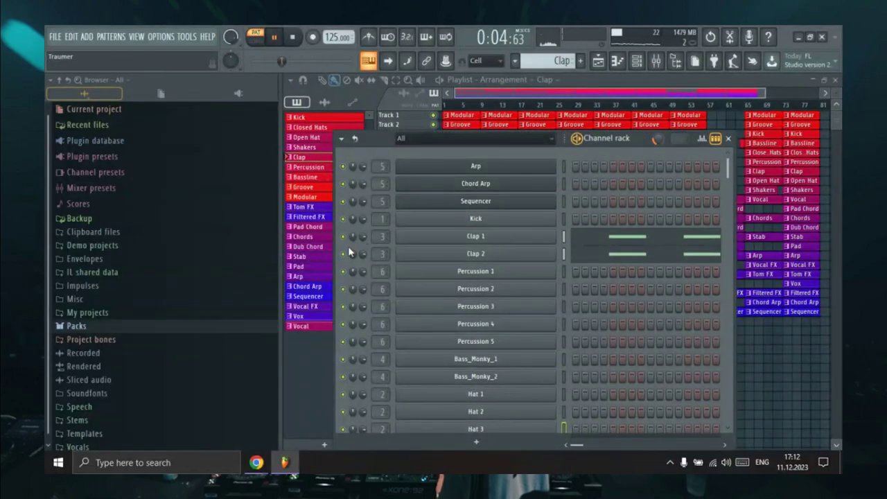
pyautogui.click(600, 242)
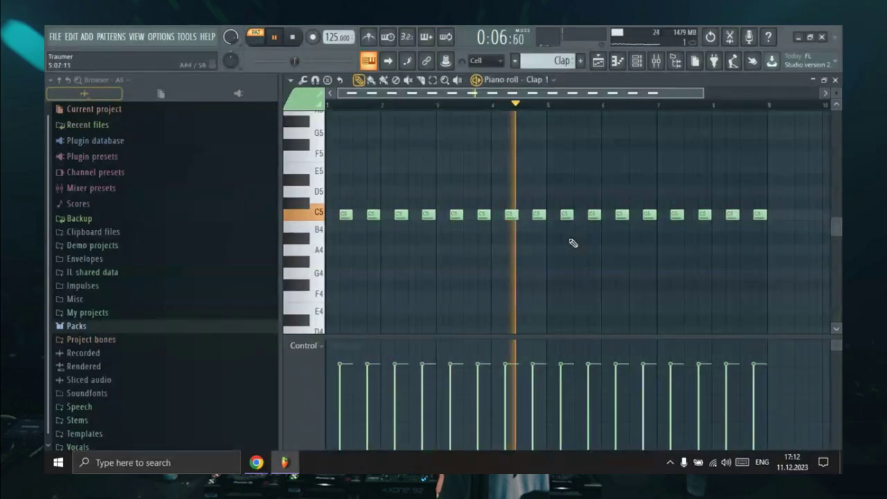
# - Mute Clap 1 and examine the Clap 2 notes in the piano roll
pyautogui.click(638, 63)
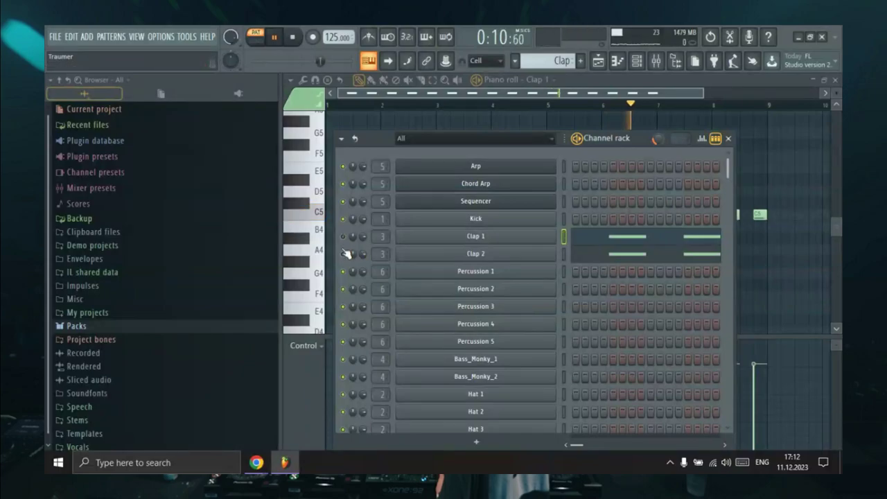
pyautogui.click(589, 255)
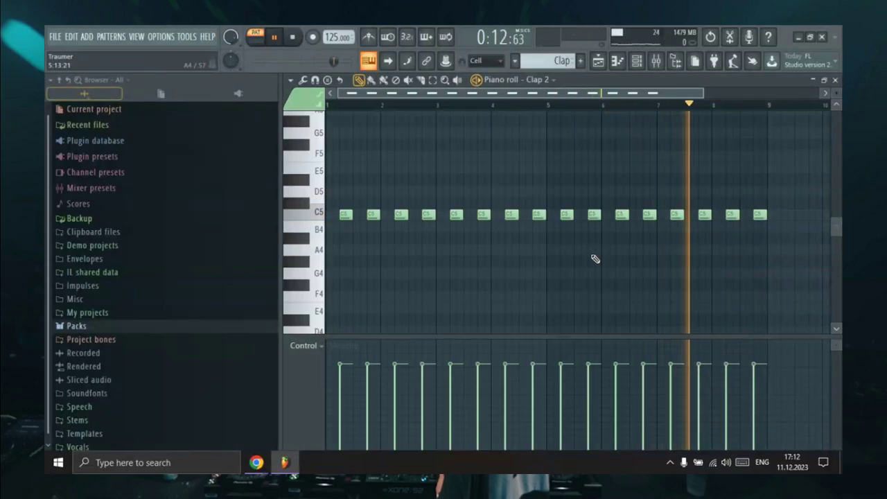
# - Unmute Clap 1 so both claps play, then return to the playlist with the channel rack closed
pyautogui.click(636, 62)
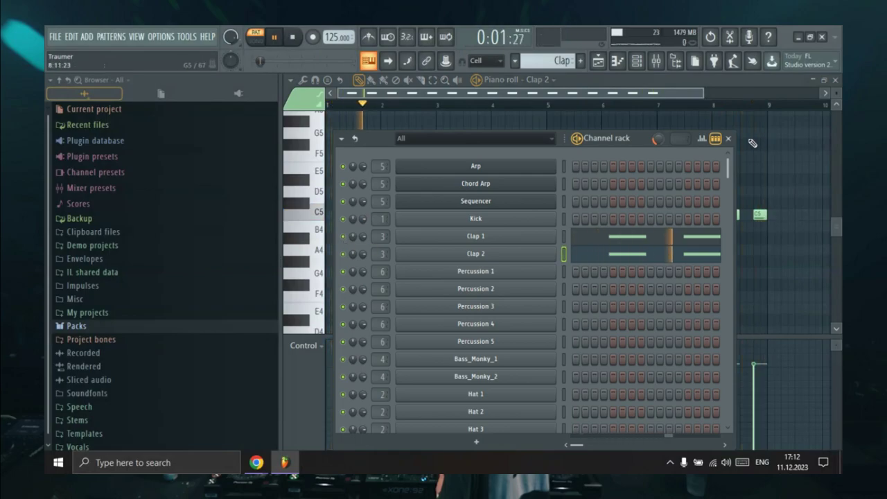
pyautogui.click(597, 61)
pyautogui.click(637, 62)
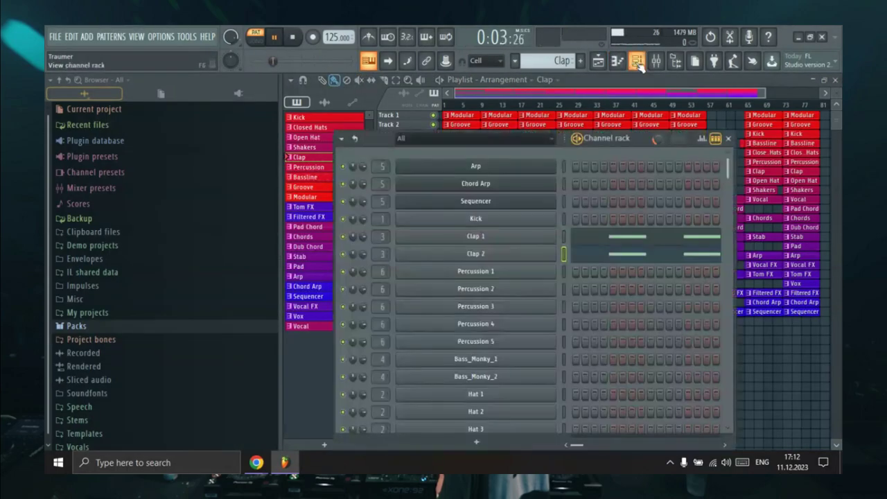
pyautogui.click(636, 62)
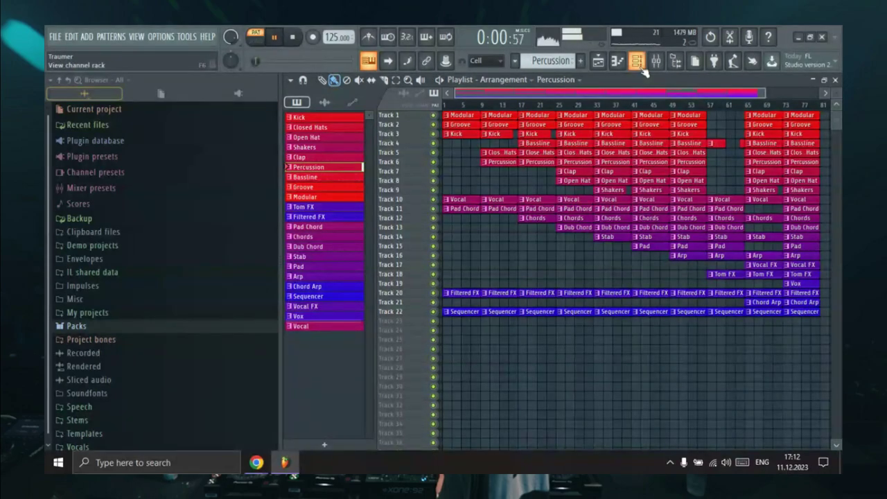
# - Play only Percussion 1 of the Percussion pattern with Percussion 2 to 5 muted, and examine its notes in the piano roll
pyautogui.click(638, 64)
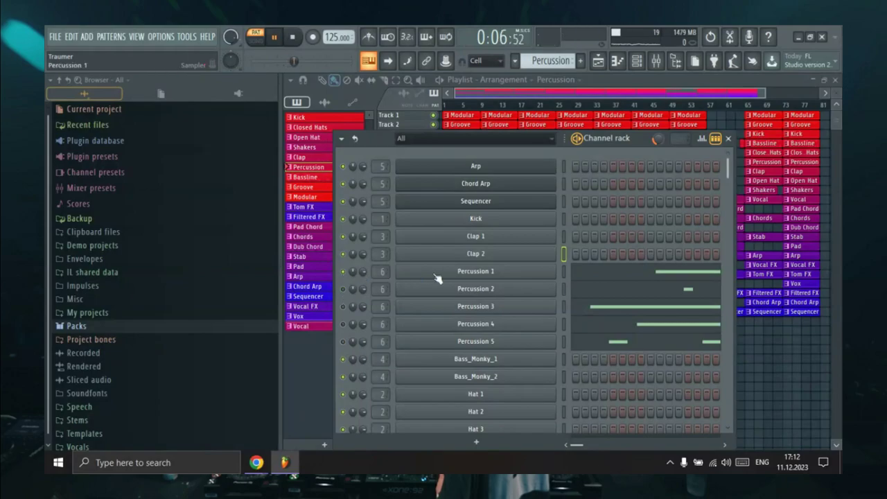
pyautogui.click(618, 278)
pyautogui.press('space')
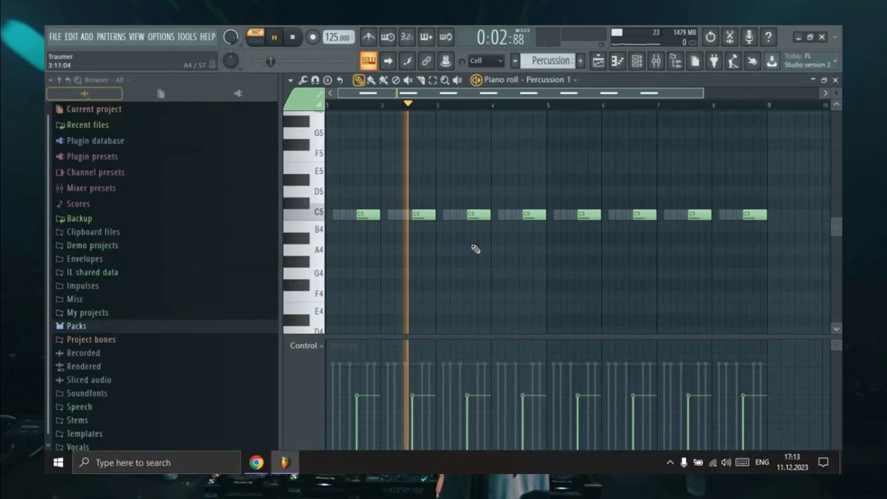
# - Play Percussion 2 and Percussion 3 one at a time with the other percussion muted, viewing each one's notes in the piano roll
pyautogui.click(639, 63)
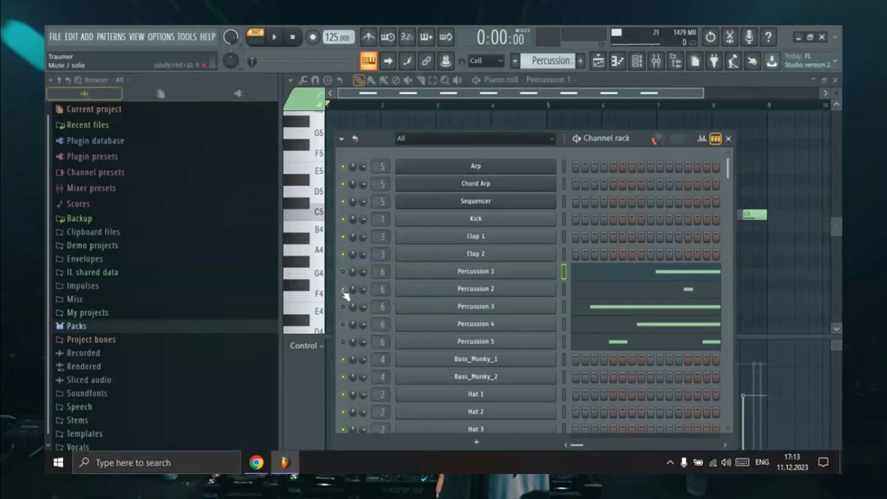
pyautogui.click(577, 290)
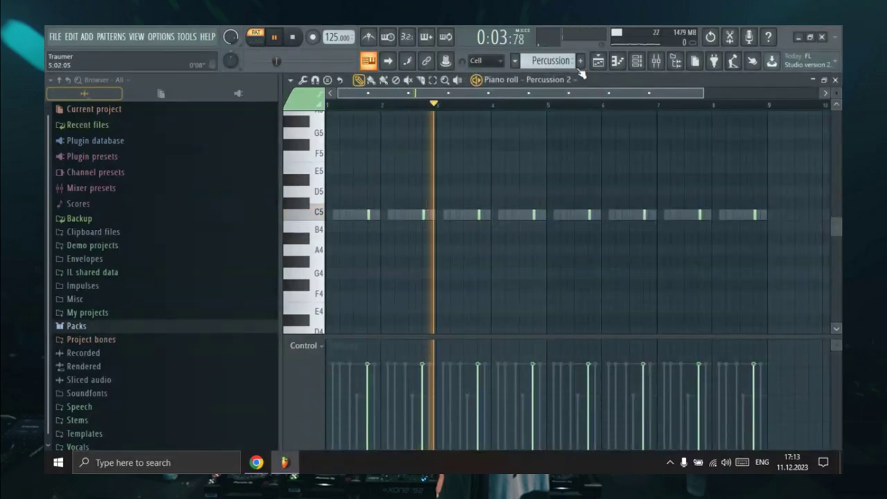
pyautogui.click(642, 62)
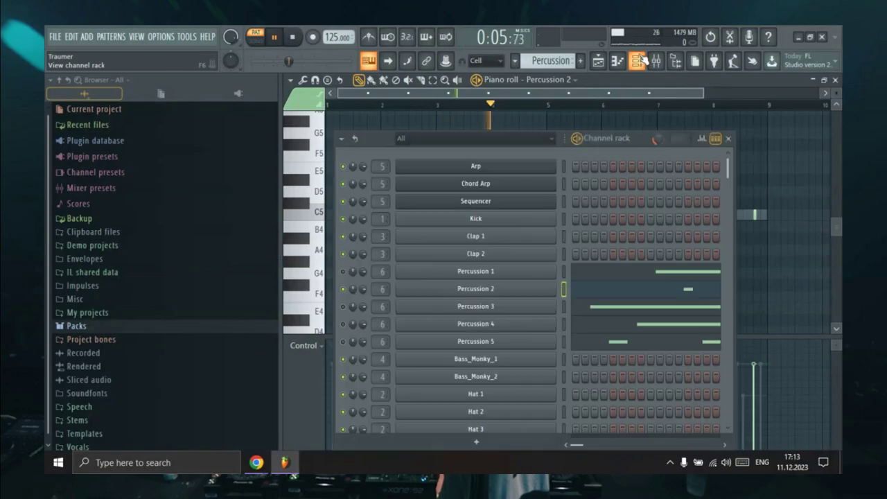
pyautogui.click(586, 312)
pyautogui.press('space')
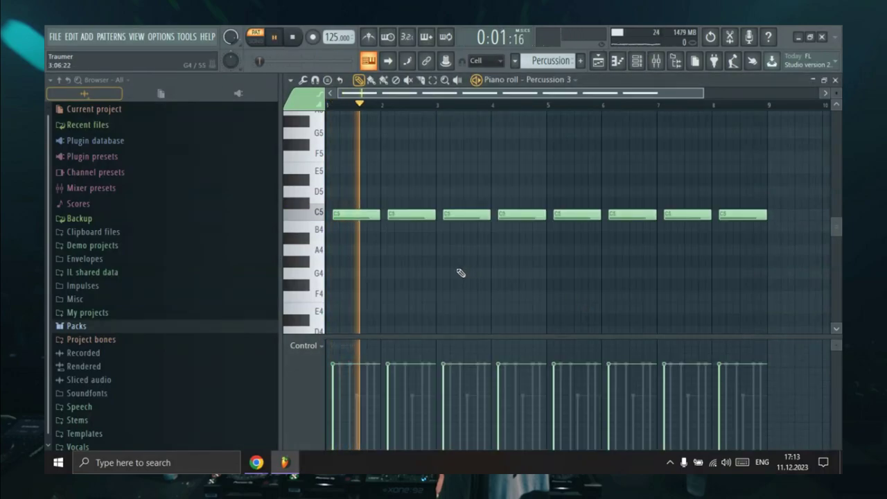
# - Play only Percussion 4 with Percussion 3 muted, and examine its notes in the piano roll
pyautogui.click(636, 61)
pyautogui.click(636, 61)
pyautogui.click(637, 61)
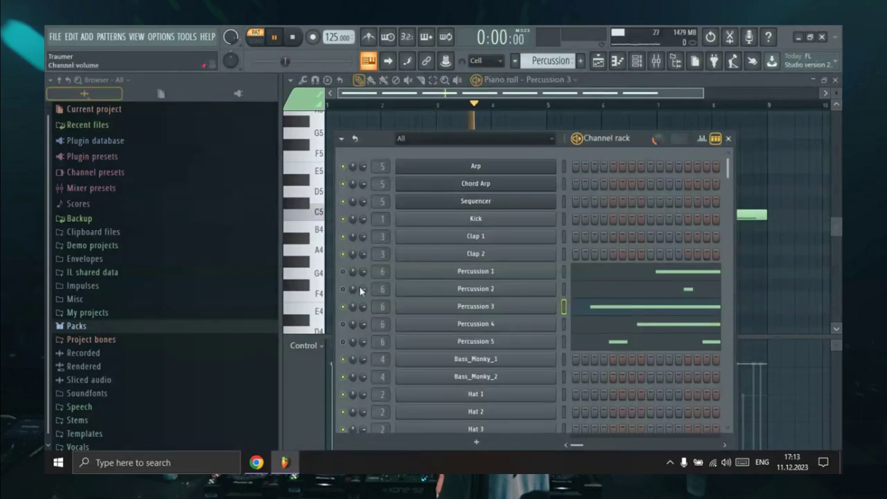
pyautogui.click(584, 326)
pyautogui.press('space')
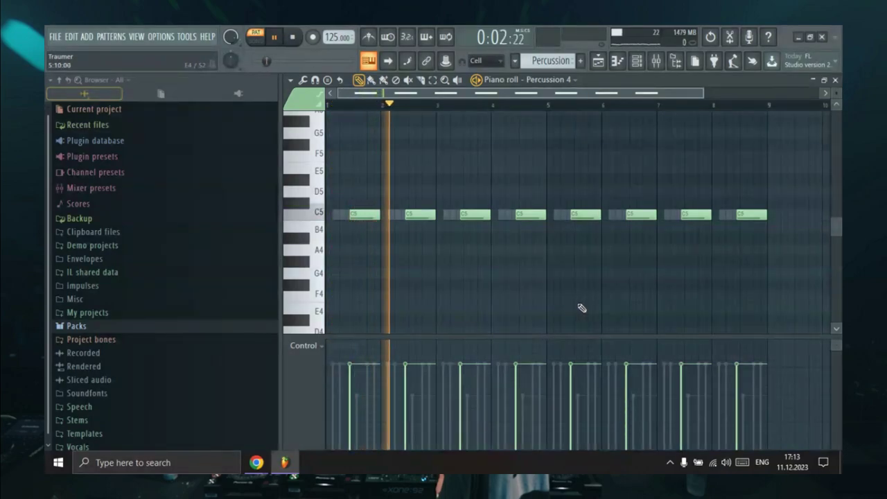
# - Mute Percussion 4, play only Percussion 5, and examine its notes in the piano roll
pyautogui.click(637, 62)
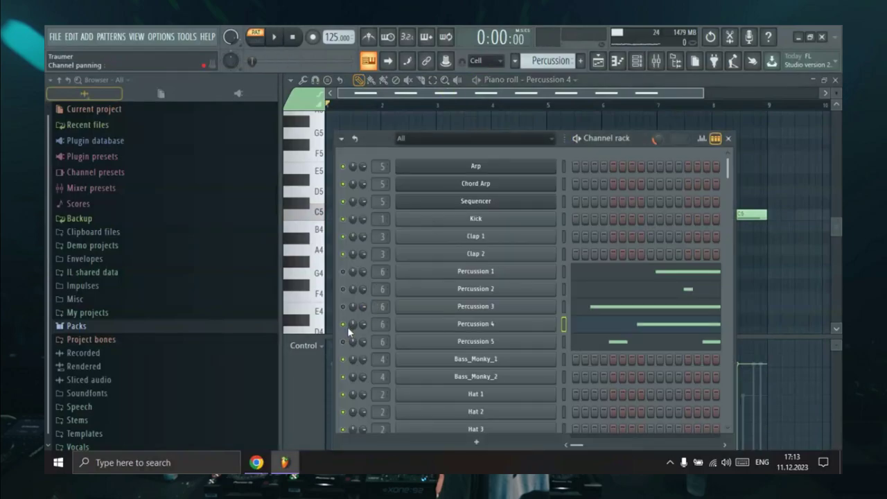
pyautogui.click(621, 342)
pyautogui.press('space')
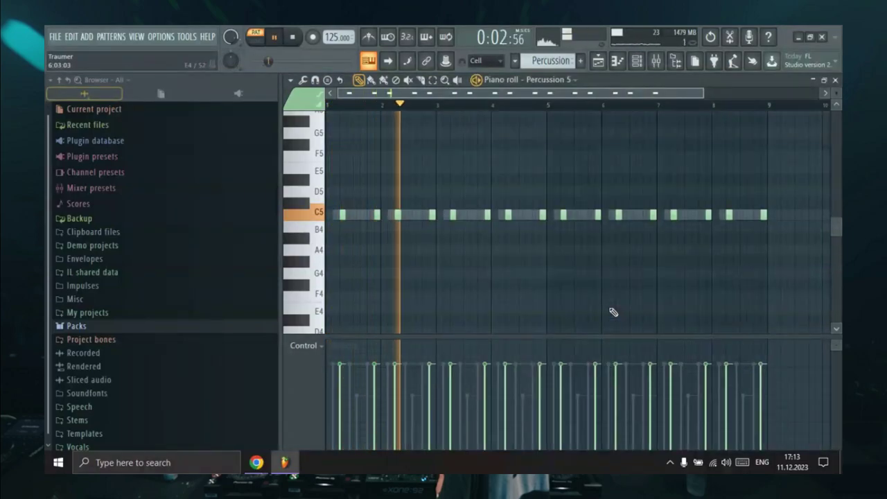
# - Unmute Percussion 1 to 5, listen to the full Percussion pattern, and return to the playlist with playback stopped
pyautogui.press('F6')
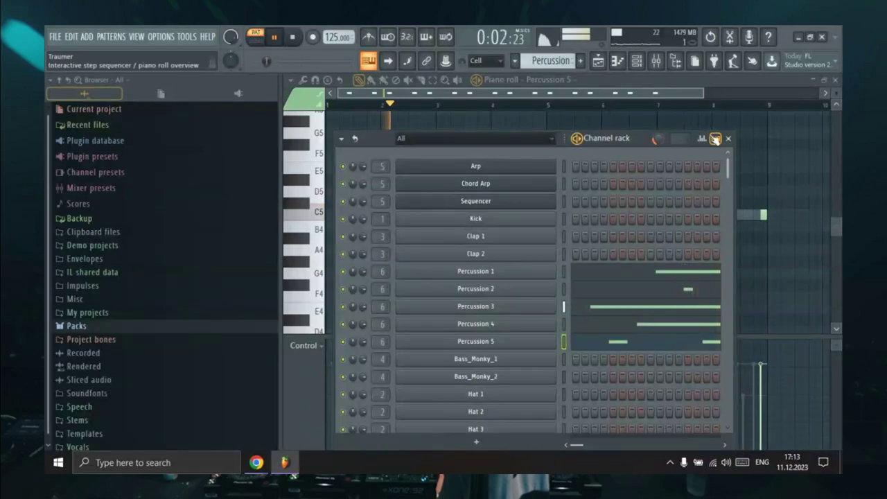
pyautogui.click(599, 61)
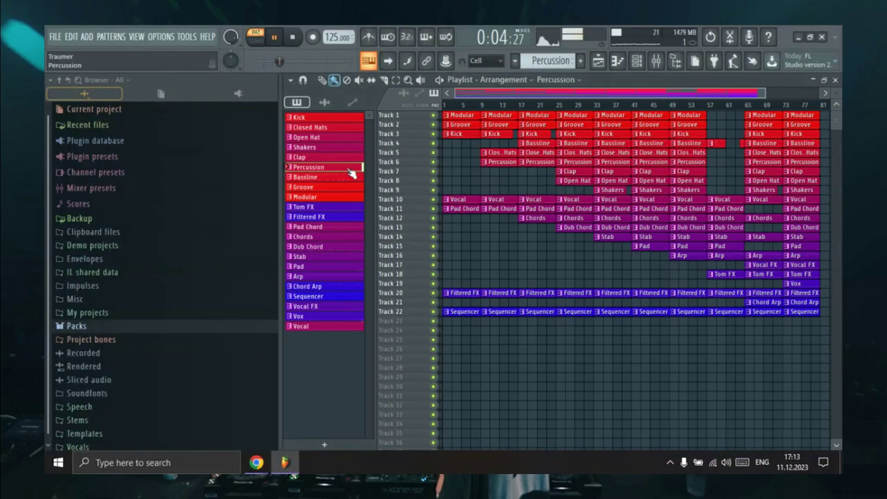
pyautogui.click(639, 62)
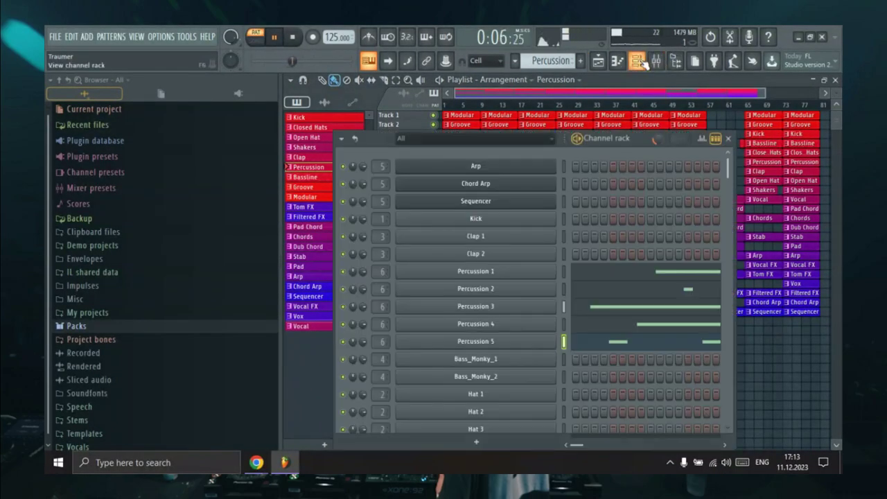
pyautogui.click(639, 61)
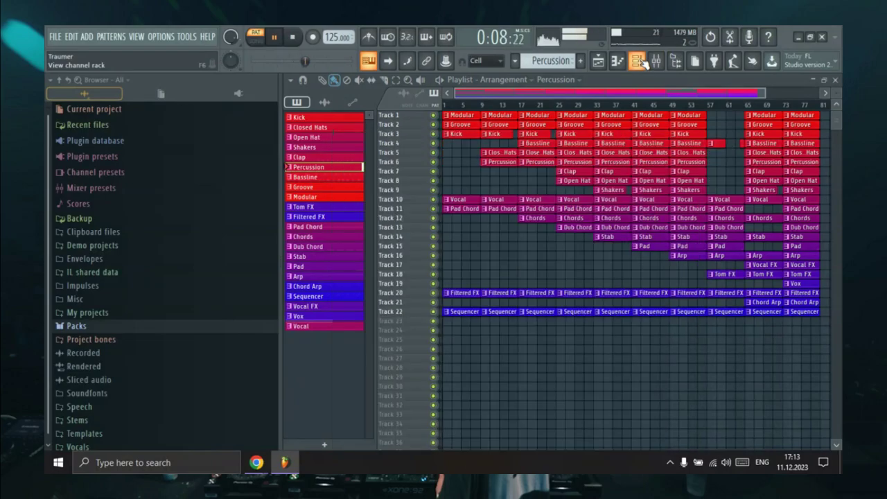
pyautogui.click(639, 62)
pyautogui.click(639, 62)
pyautogui.press('space')
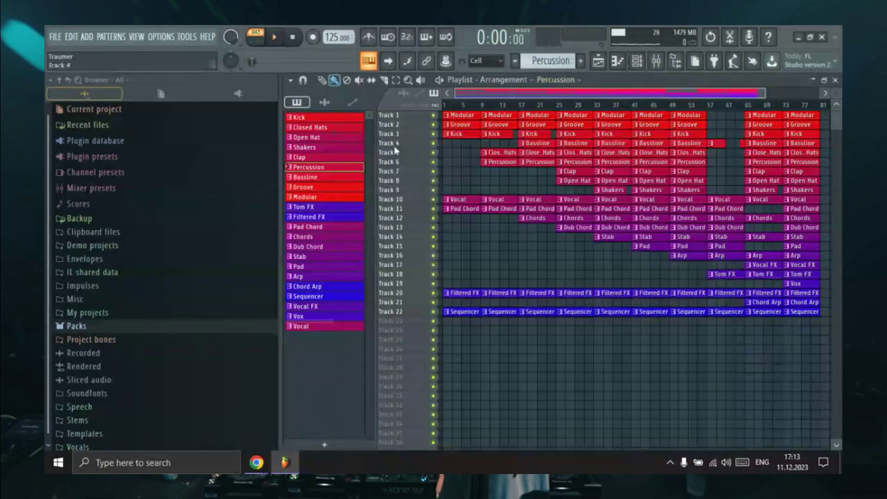
# - Select the Bassline pattern and play Bass_Monky_1 and Bass_Monky_2 one at a time, viewing each one's notes in the piano roll
pyautogui.doubleClick(326, 178)
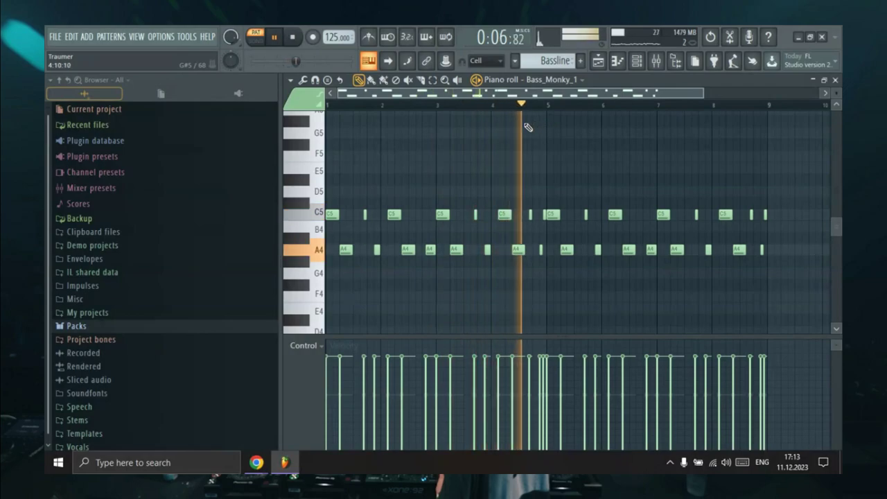
pyautogui.click(647, 65)
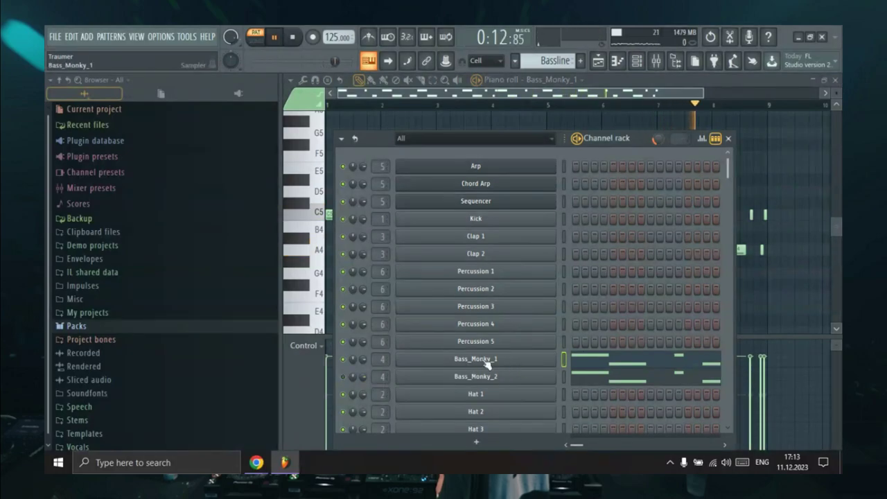
pyautogui.click(578, 361)
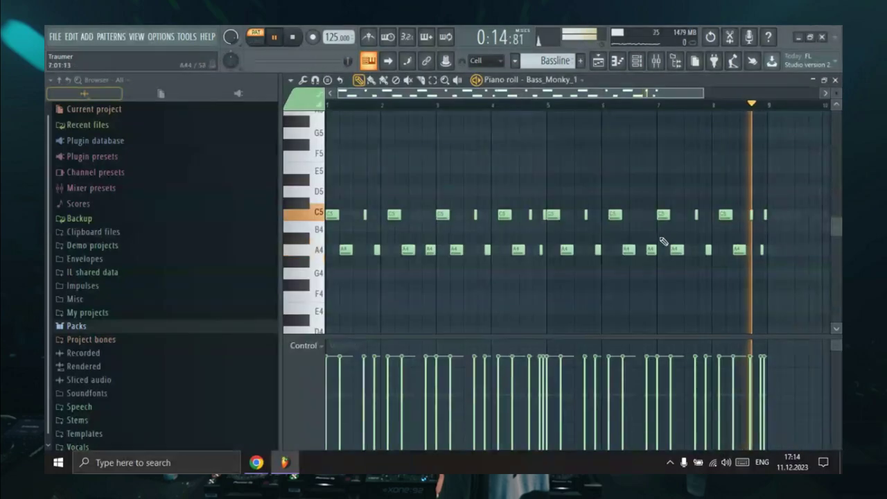
pyautogui.press('F6')
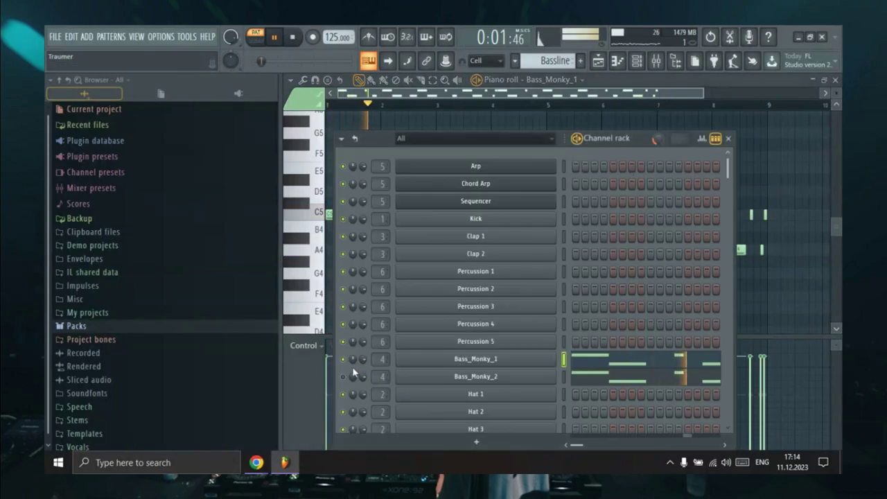
pyautogui.click(613, 381)
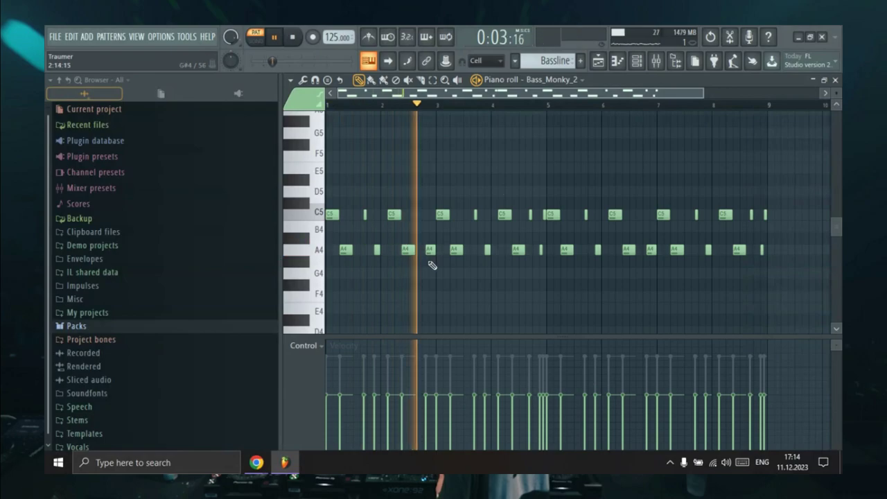
# - Play both bass channels unmuted, view their level in the mixer, and return to the playlist
pyautogui.click(640, 66)
pyautogui.click(600, 140)
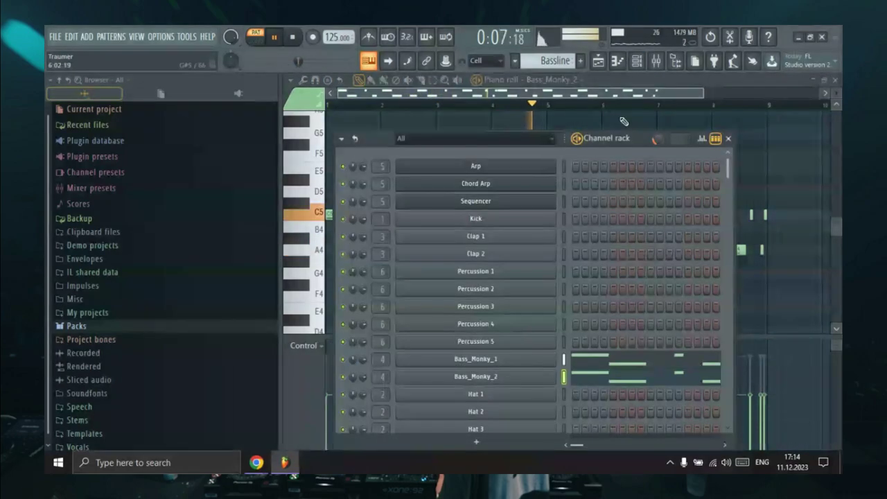
pyautogui.click(657, 65)
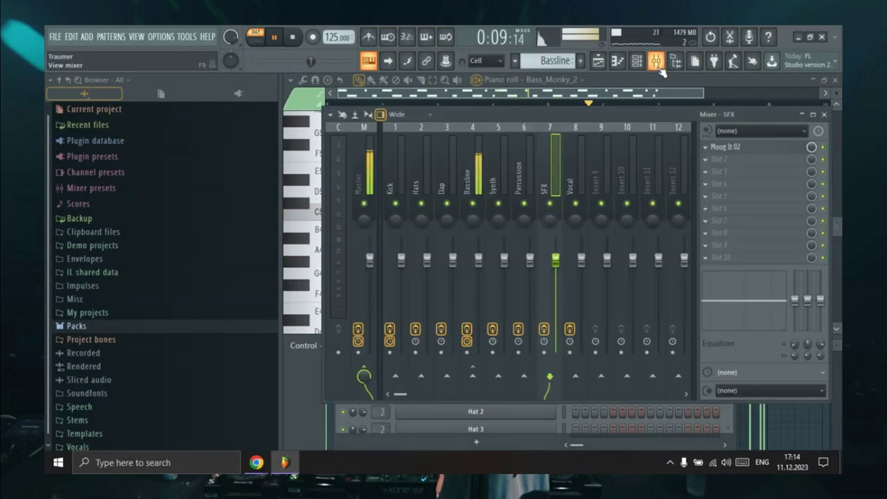
pyautogui.click(600, 62)
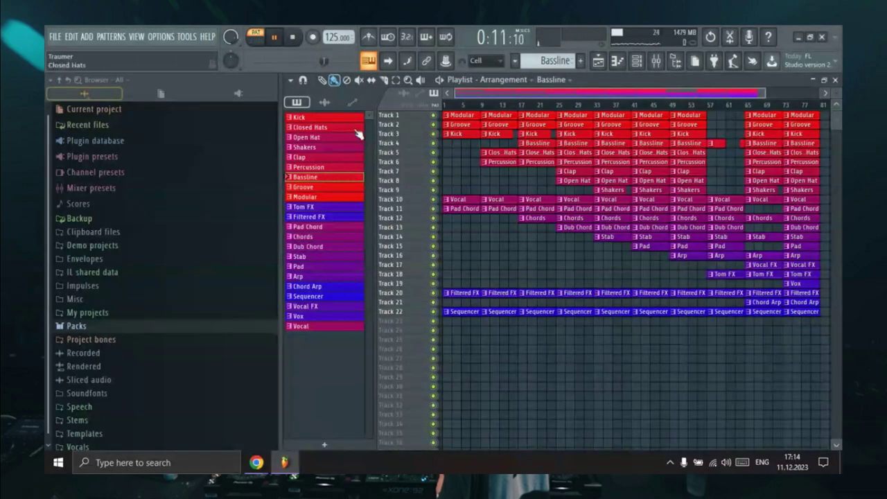
# - Play only the Kick and Bassline playlist tracks looped from bar 25, and view the Kick's Fruity Limiter in the mixer
pyautogui.rightClick(434, 134)
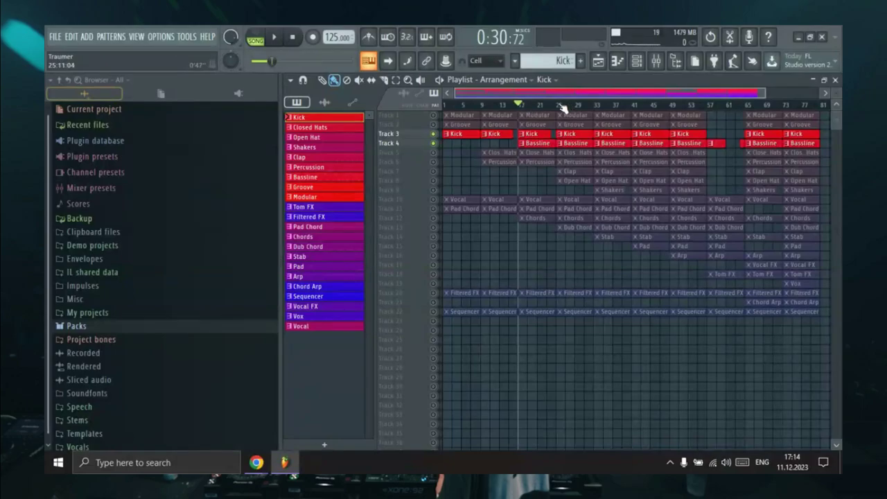
pyautogui.click(669, 63)
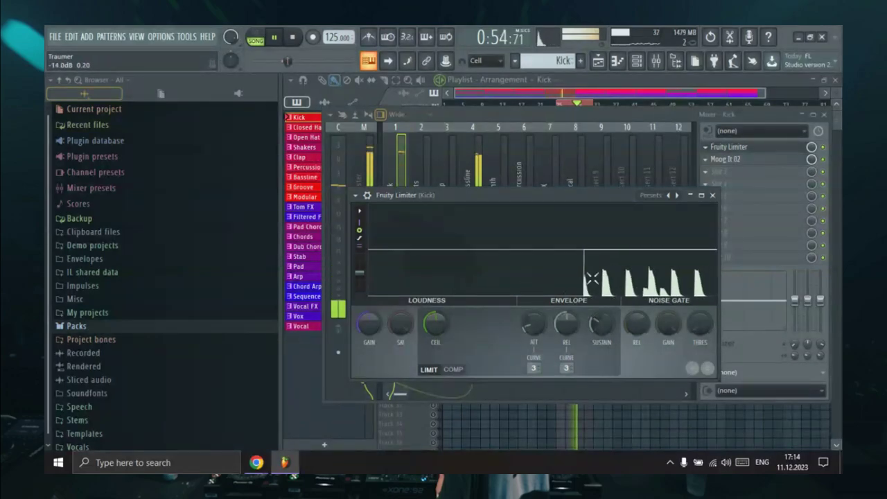
pyautogui.press('Escape')
# - Examine the Bassline mixer track's Fruity Limiter and its sidechain input choices, and close the limiter and the mixer
pyautogui.click(477, 165)
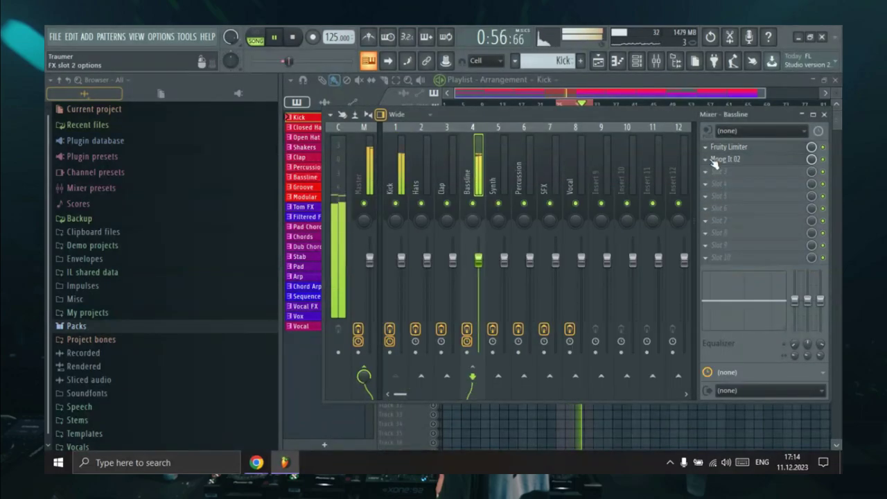
pyautogui.click(734, 150)
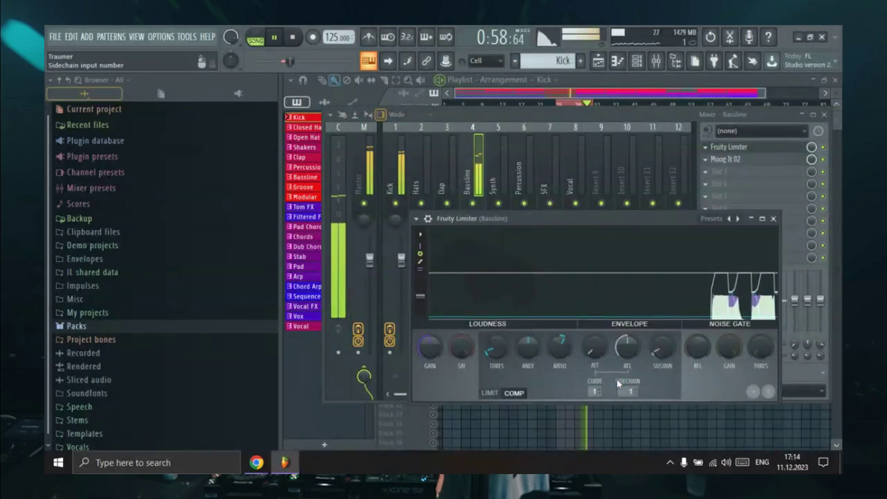
pyautogui.click(629, 392)
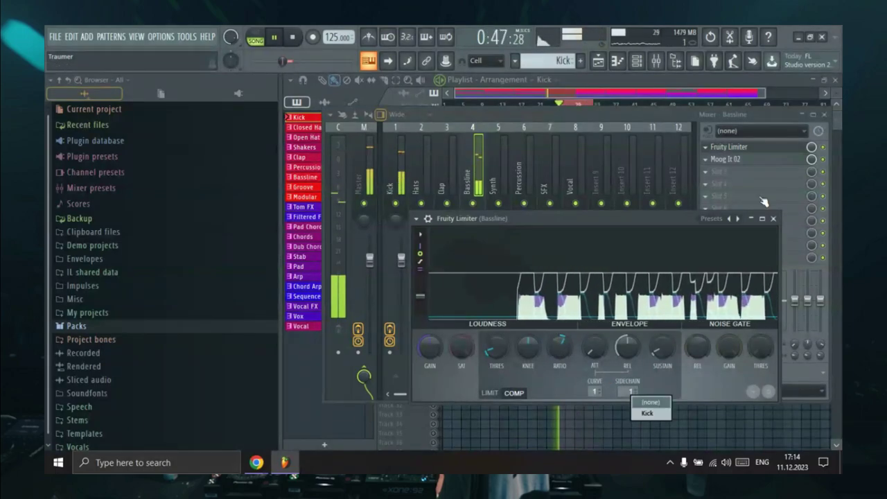
pyautogui.click(773, 218)
pyautogui.click(824, 115)
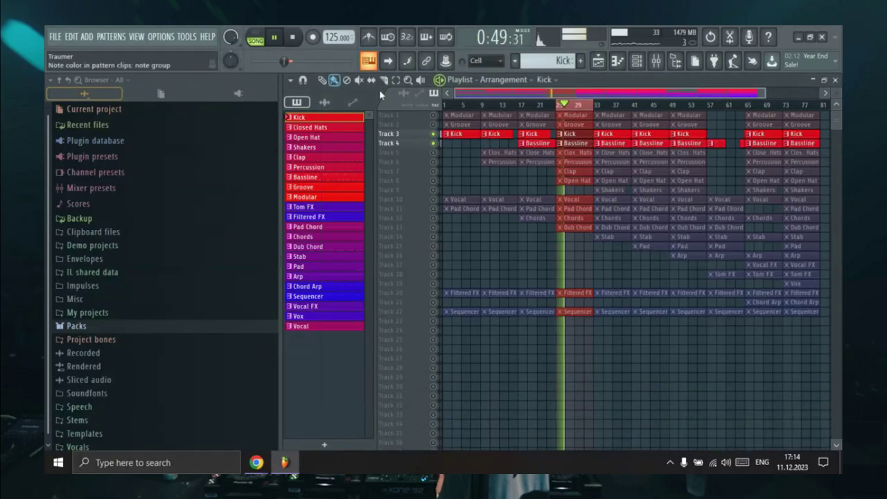
# - Re-enable all playlist tracks, and play the Groove pattern while viewing its notes in the piano roll
pyautogui.click(433, 135)
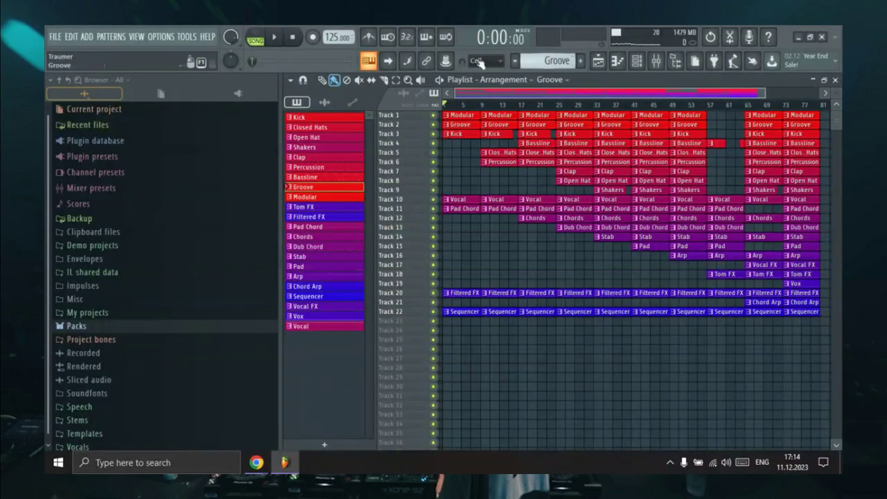
pyautogui.click(636, 60)
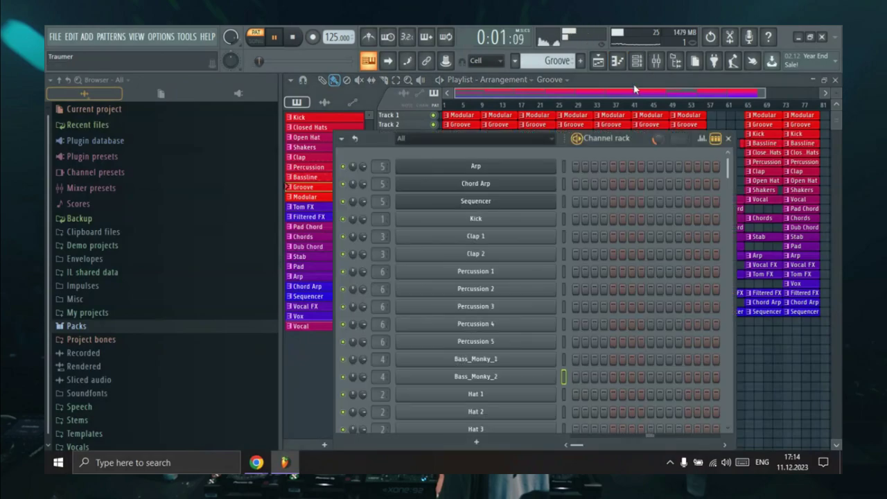
pyautogui.scroll(-5, 660, 273)
pyautogui.click(619, 361)
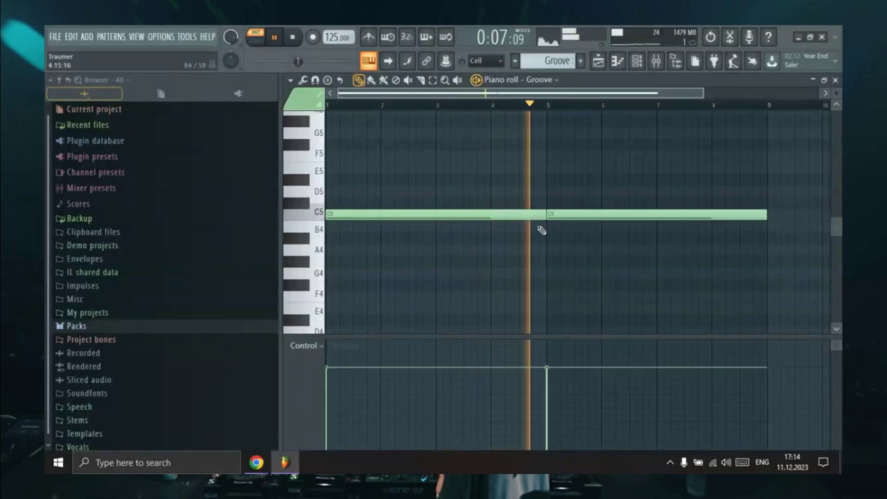
# - Select and play the Modular pattern, and examine the Modular channel's notes in the piano roll
pyautogui.click(597, 64)
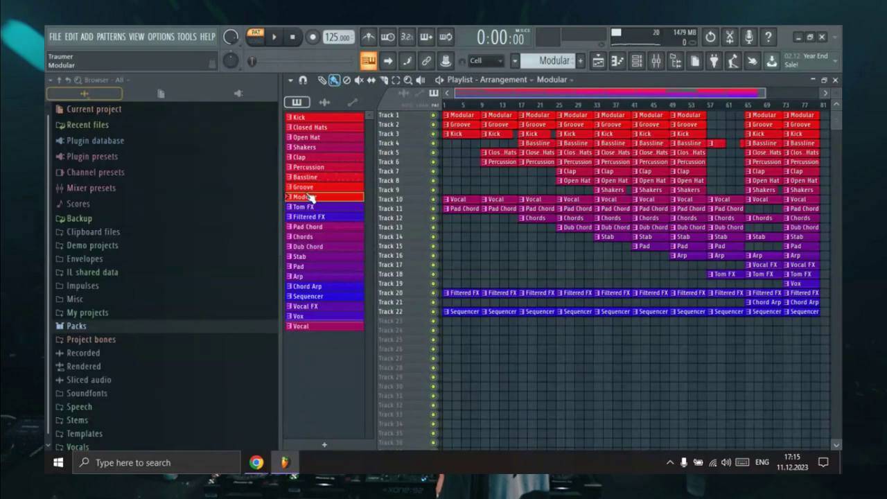
pyautogui.click(636, 61)
pyautogui.scroll(-3, 610, 318)
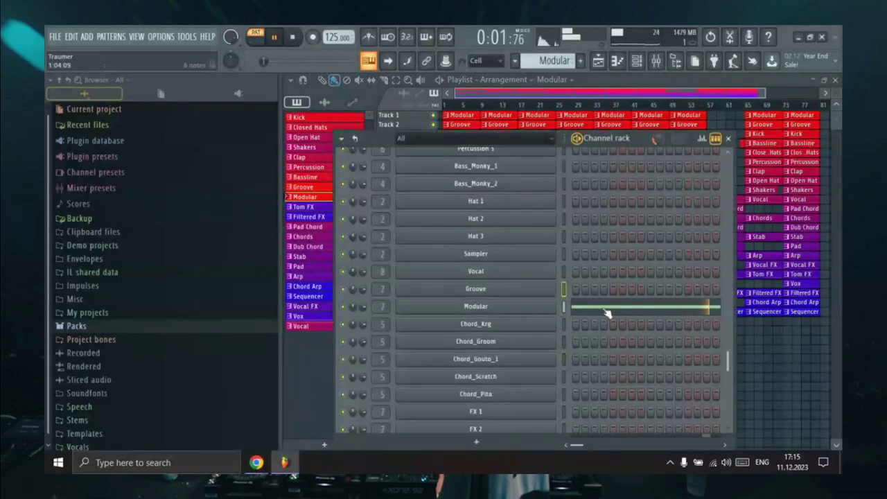
pyautogui.click(607, 308)
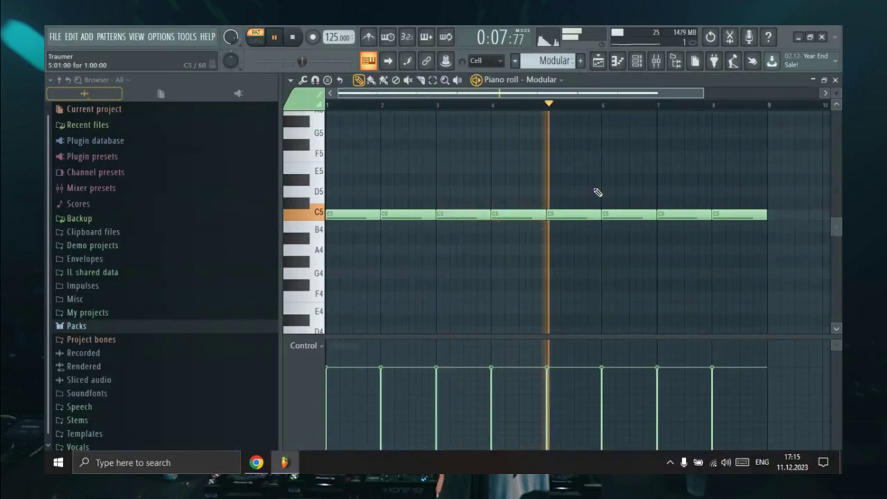
# - Select and play the Tom FX pattern, and examine the FX 2 notes in the piano roll
pyautogui.click(598, 62)
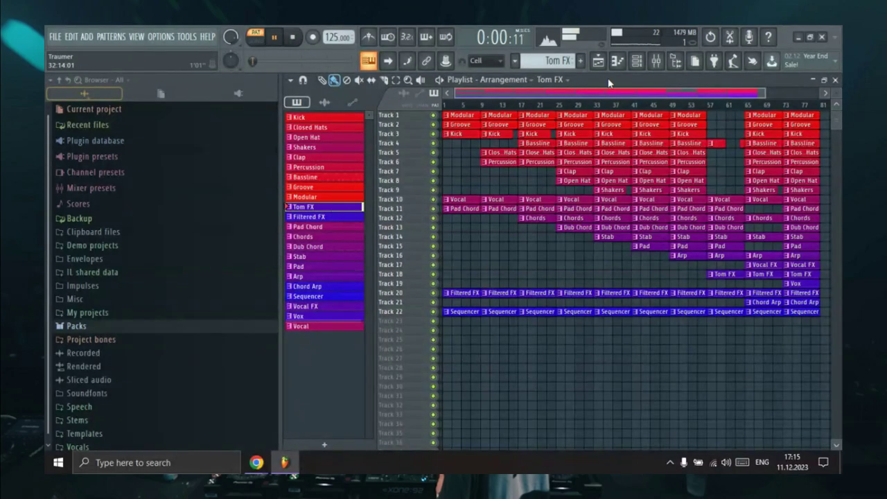
pyautogui.click(636, 63)
pyautogui.click(607, 379)
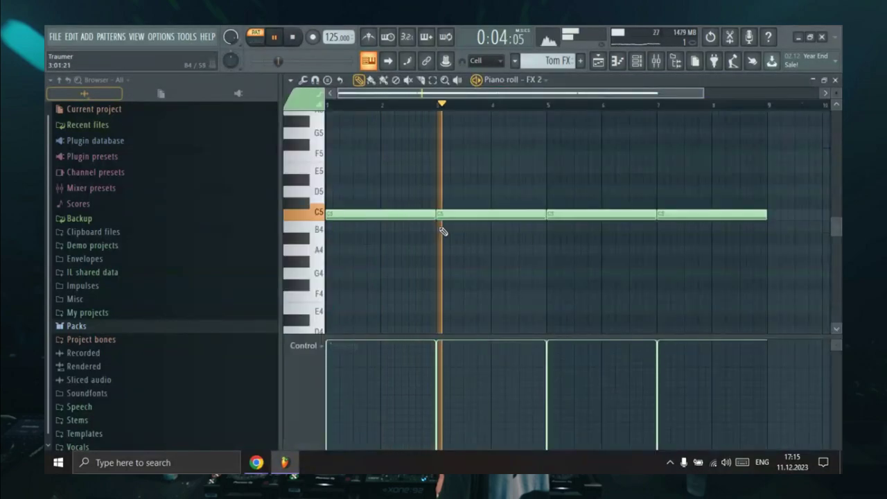
# - Select and play the Filtered FX pattern, and examine the FX 4 channel's notes in the piano roll
pyautogui.click(608, 62)
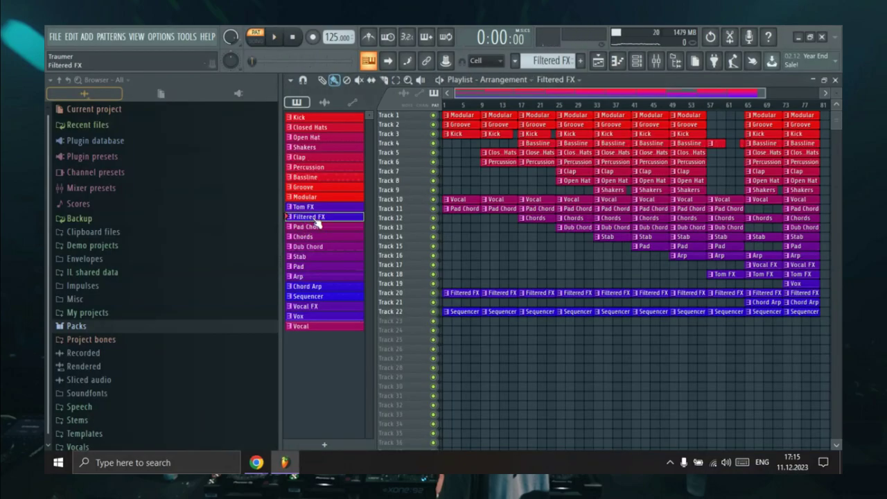
pyautogui.click(636, 63)
pyautogui.click(632, 407)
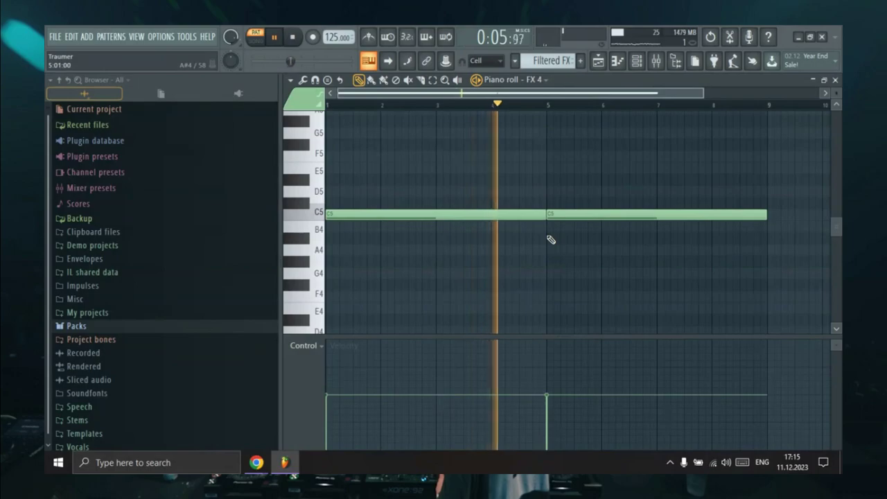
# - Select and play the Pad Chord pattern, and examine the Chord_Scratch notes in the piano roll
pyautogui.click(600, 63)
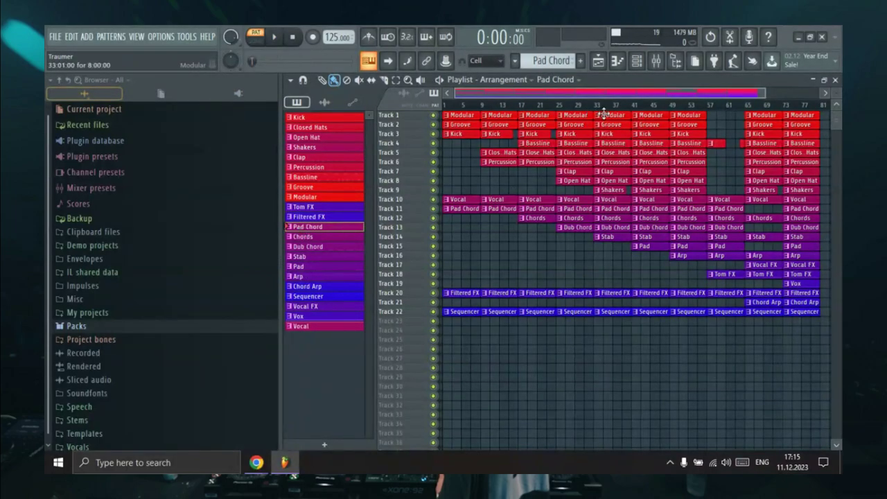
pyautogui.click(637, 62)
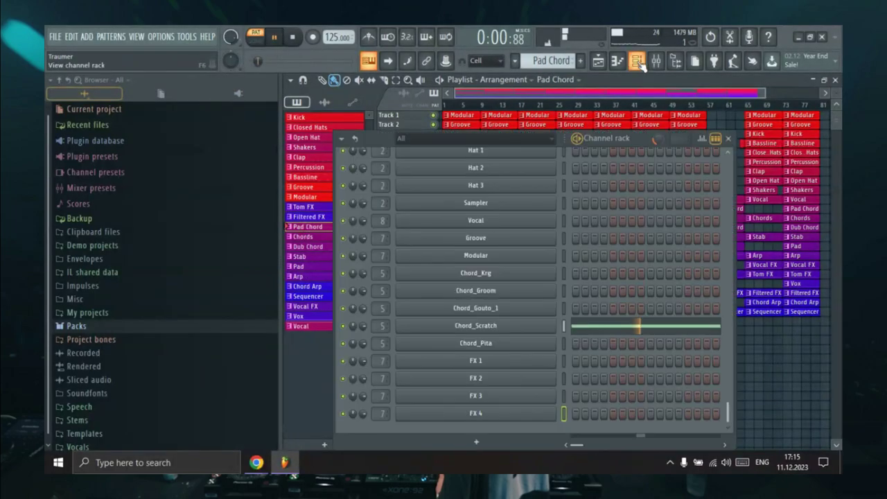
pyautogui.click(596, 330)
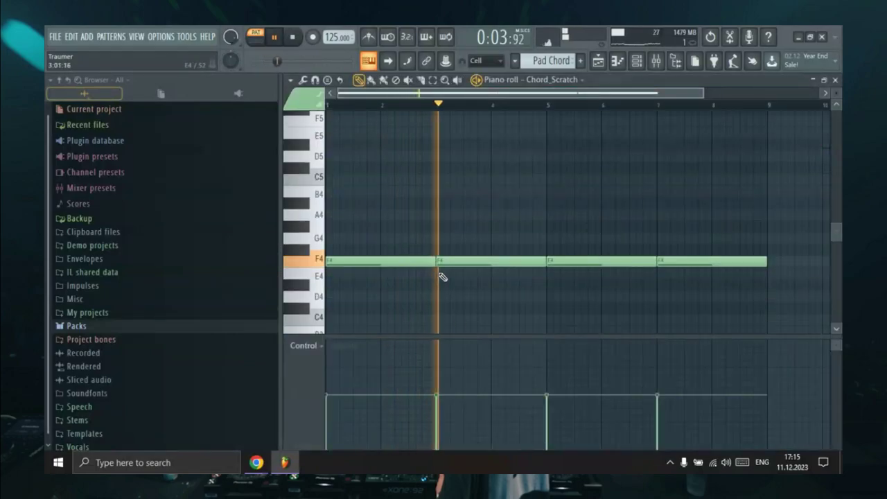
pyautogui.scroll(-2, 444, 273)
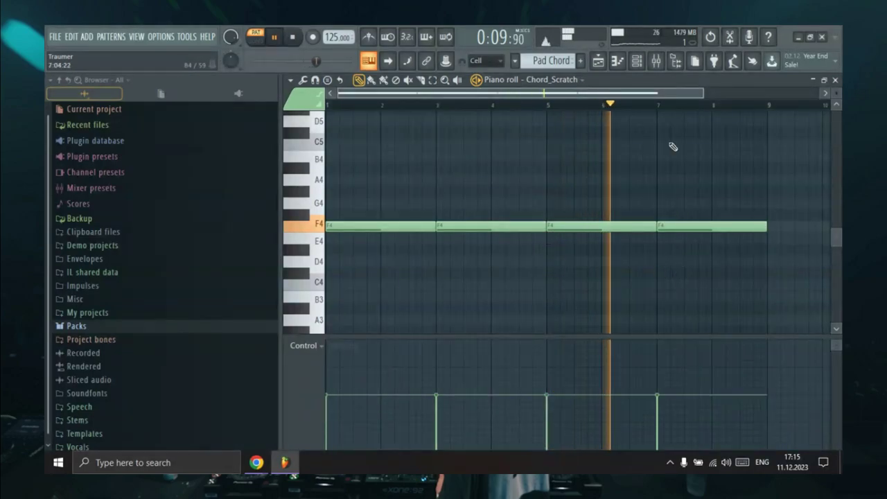
# - Select and play the Chords pattern, and examine the Chord_Krg notes in the piano roll
pyautogui.click(599, 62)
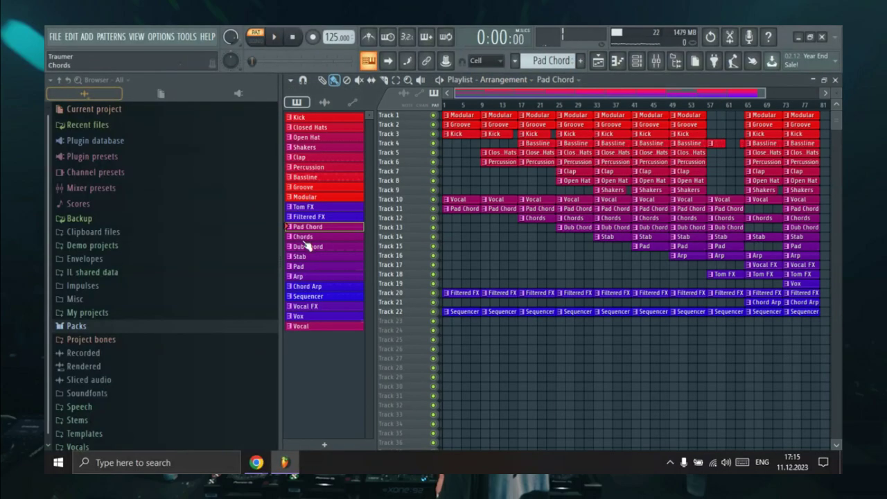
pyautogui.click(636, 62)
pyautogui.click(618, 281)
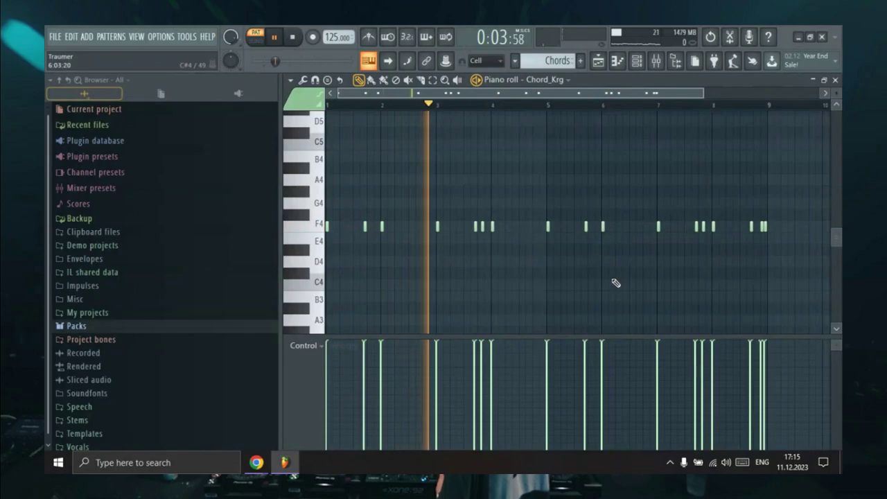
pyautogui.click(636, 62)
pyautogui.click(636, 62)
# - Select and play the Dub Chord pattern, and examine the Chord_Gouto_1 notes in the piano roll
pyautogui.click(598, 61)
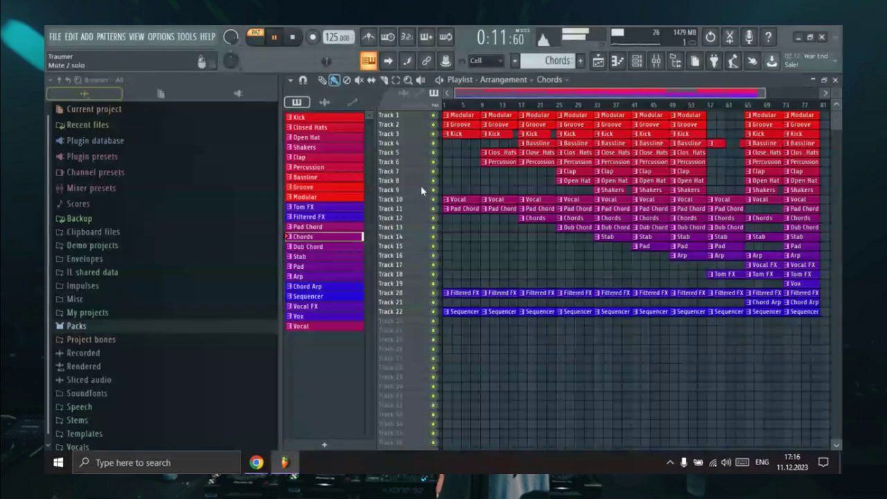
pyautogui.click(636, 62)
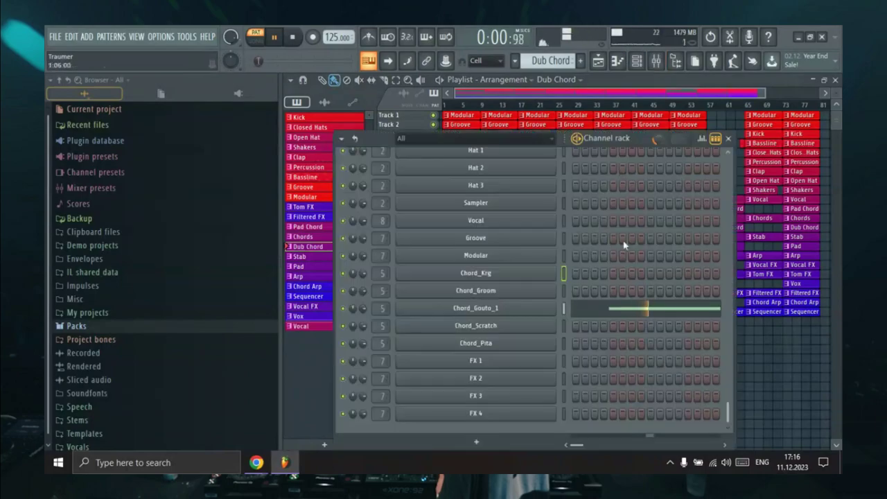
pyautogui.click(611, 317)
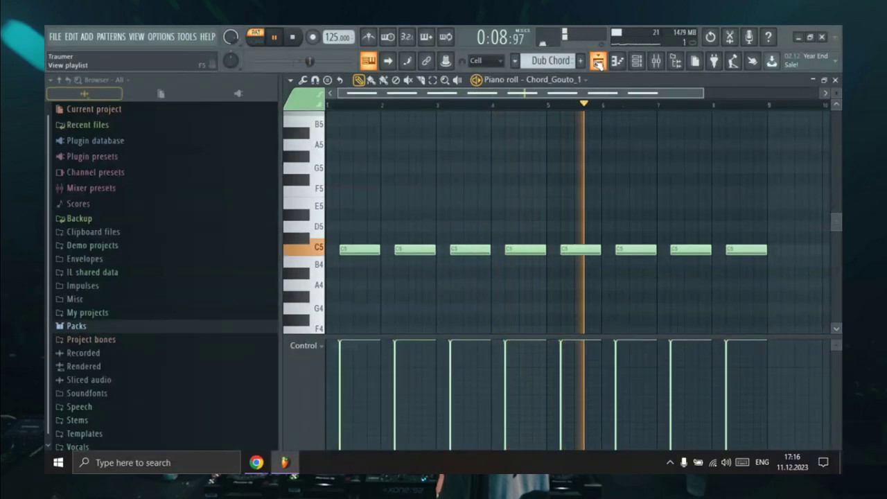
# - Select and play the Stab pattern, and examine the Chord_Groom notes in the piano roll
pyautogui.click(636, 60)
pyautogui.click(654, 61)
pyautogui.click(655, 61)
pyautogui.press('space')
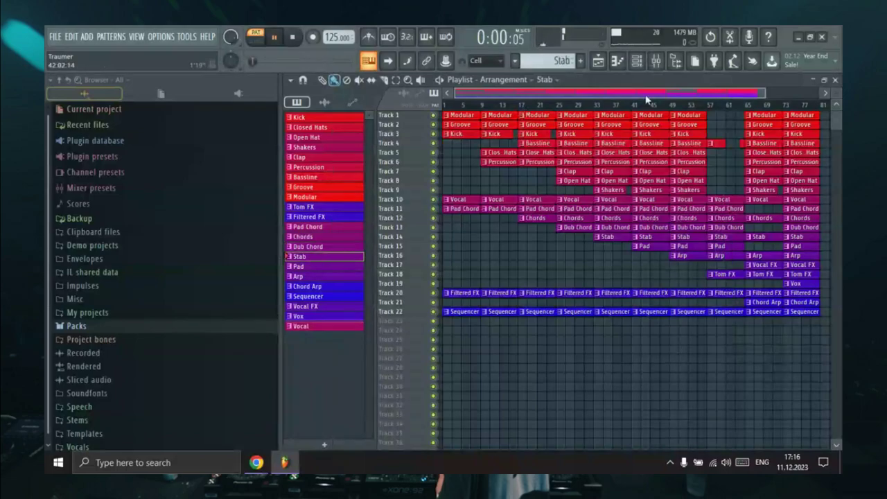
pyautogui.click(644, 62)
pyautogui.click(587, 291)
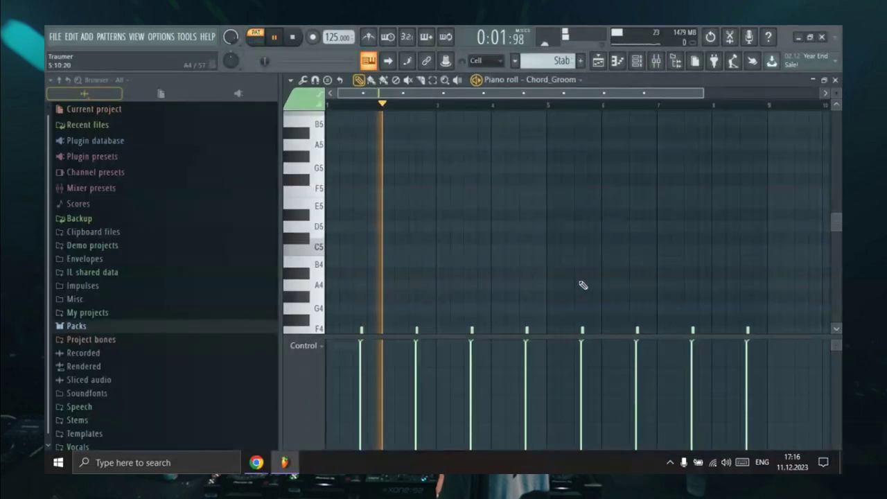
pyautogui.scroll(2, 560, 280)
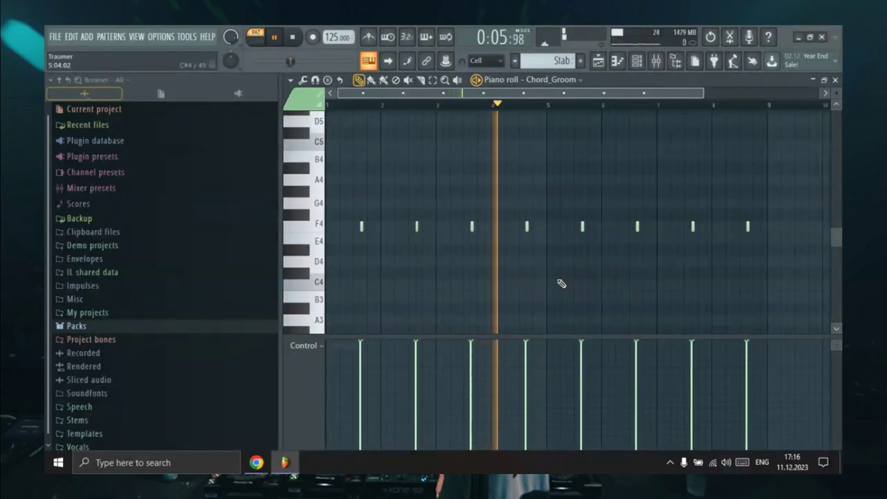
# - Select and play the Pad pattern, and examine the Chord_Pita notes in the piano roll
pyautogui.click(608, 67)
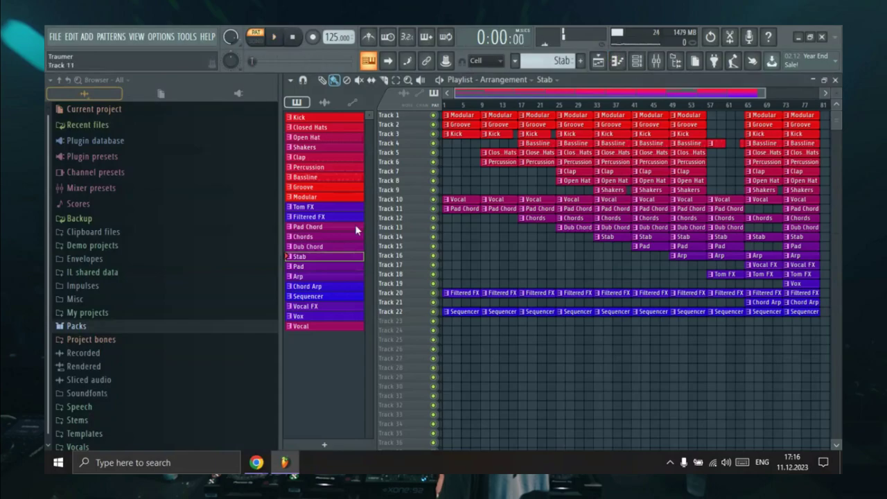
pyautogui.click(647, 68)
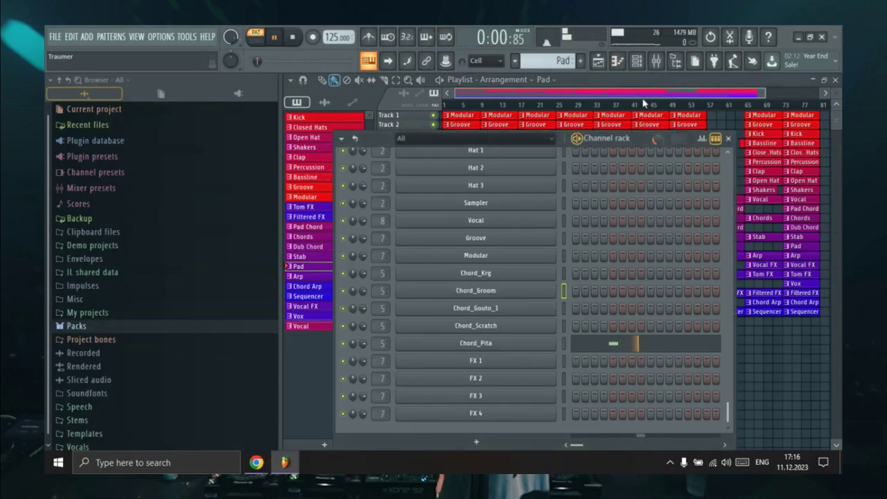
pyautogui.click(621, 343)
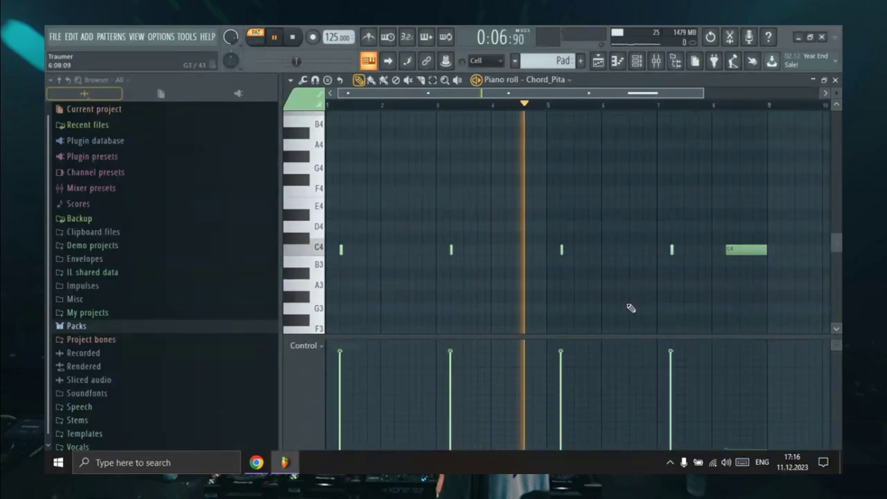
pyautogui.scroll(-2, 602, 293)
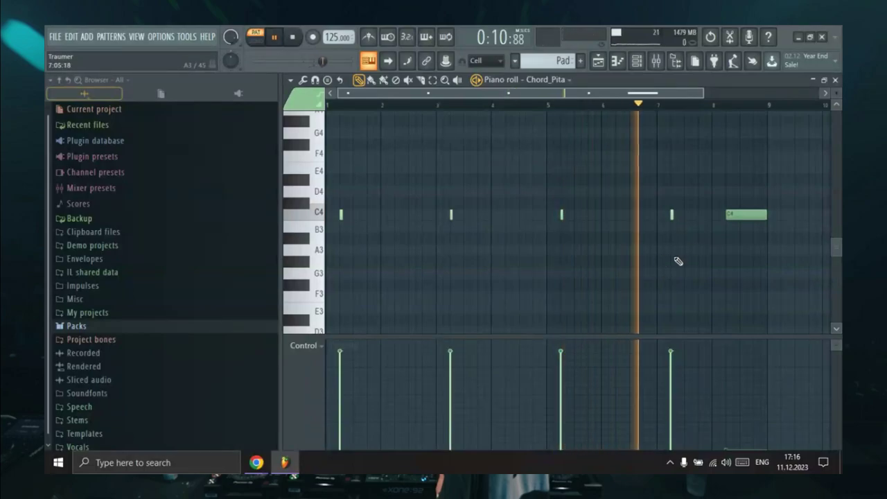
# - Select and play the Arp pattern, and examine the Arp channel's notes in the piano roll
pyautogui.click(600, 62)
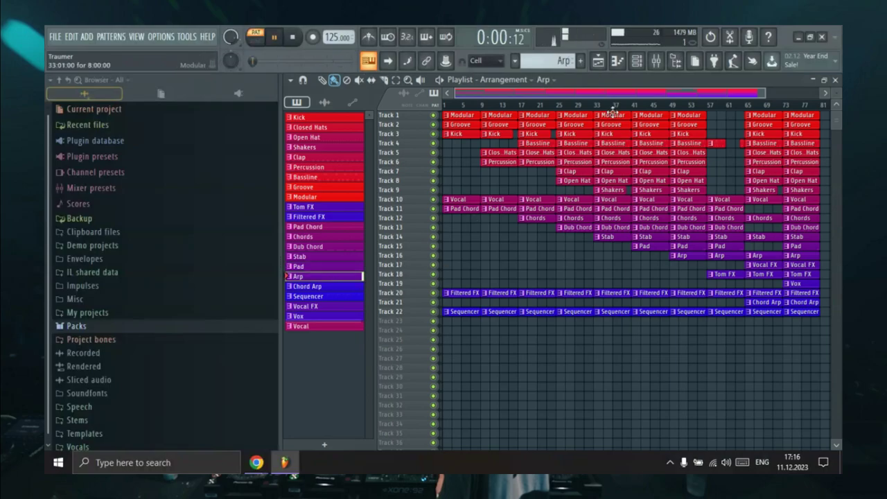
pyautogui.click(639, 64)
pyautogui.scroll(5, 644, 276)
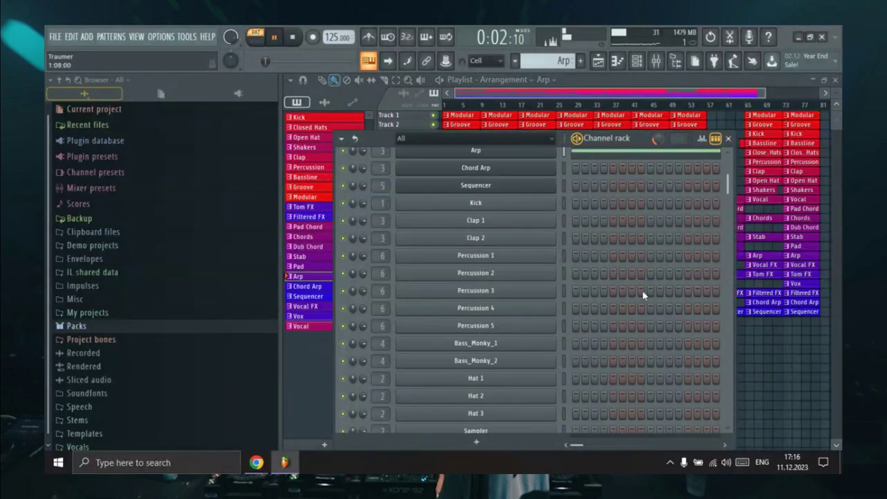
pyautogui.click(607, 169)
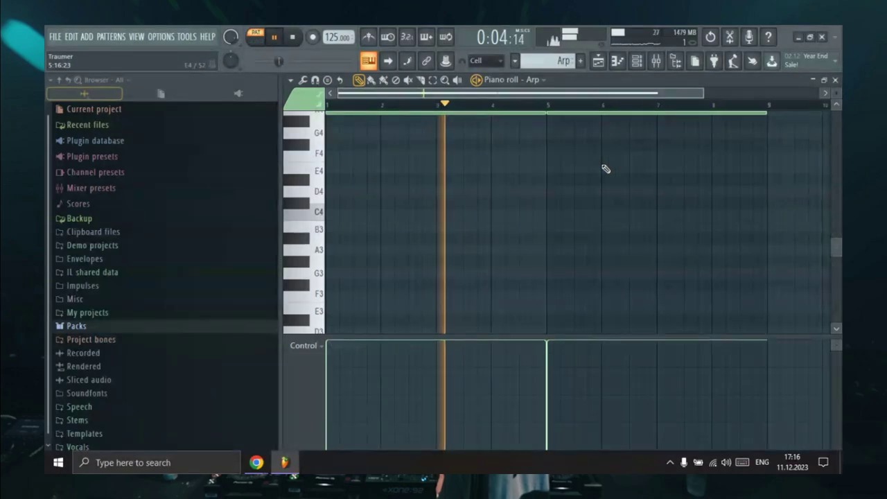
# - Examine the Arp channel's Blue III synth settings while the pattern plays, and close the synth and the channel rack
pyautogui.click(636, 64)
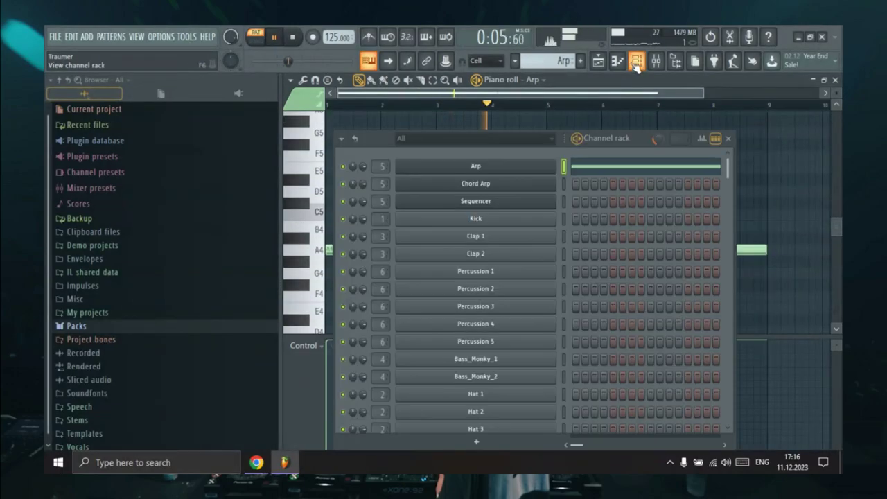
pyautogui.click(524, 172)
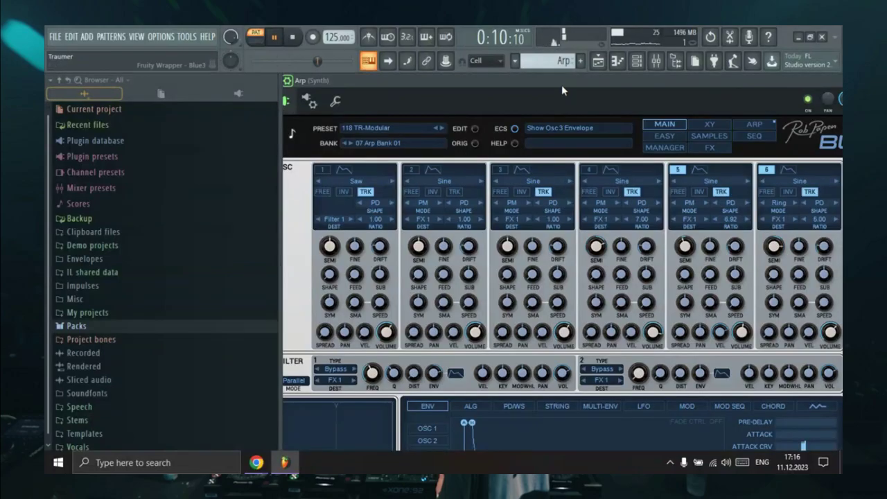
pyautogui.moveTo(563, 82); pyautogui.dragTo(464, 83)
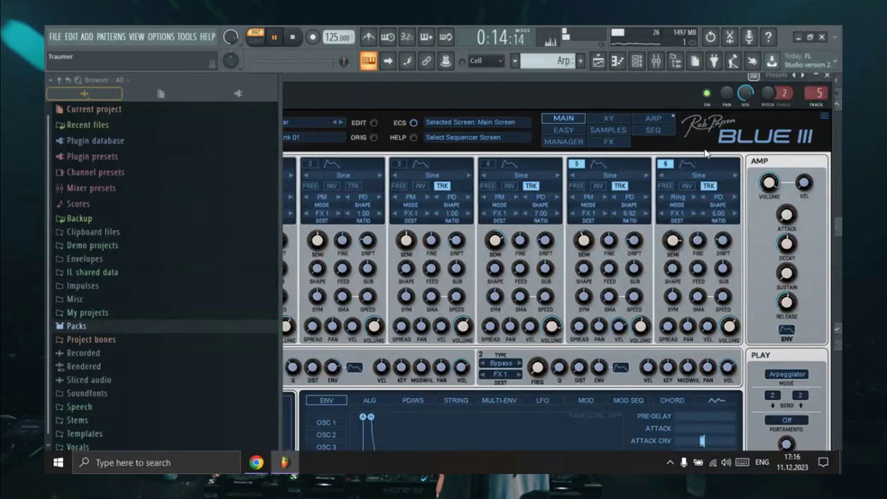
pyautogui.click(828, 77)
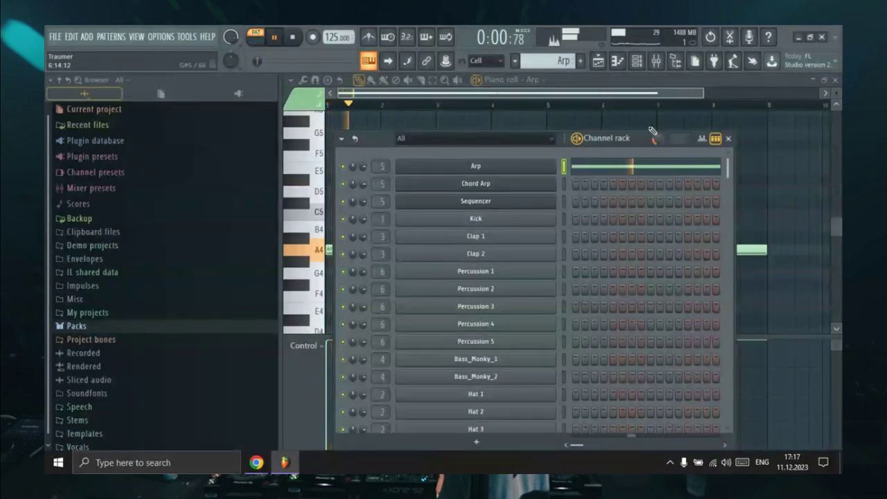
pyautogui.click(730, 140)
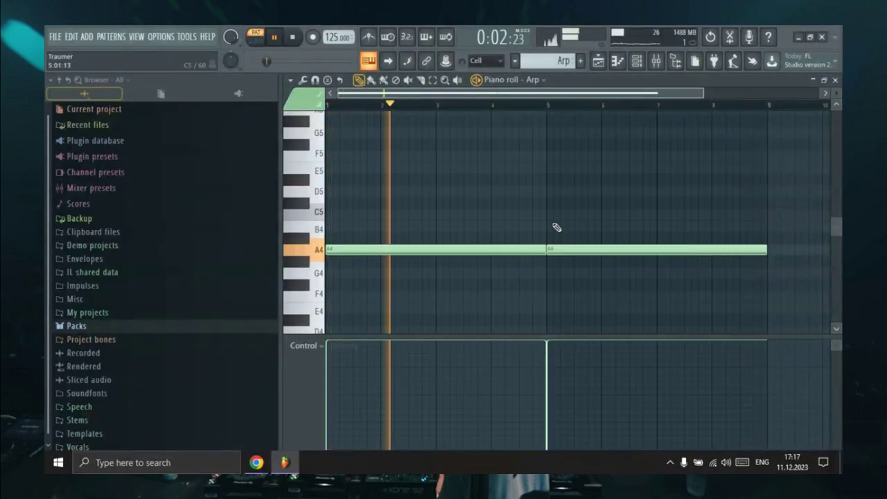
# - Select and play the Chord Arp pattern, and examine the Chord Arp channel's notes in the piano roll
pyautogui.click(601, 66)
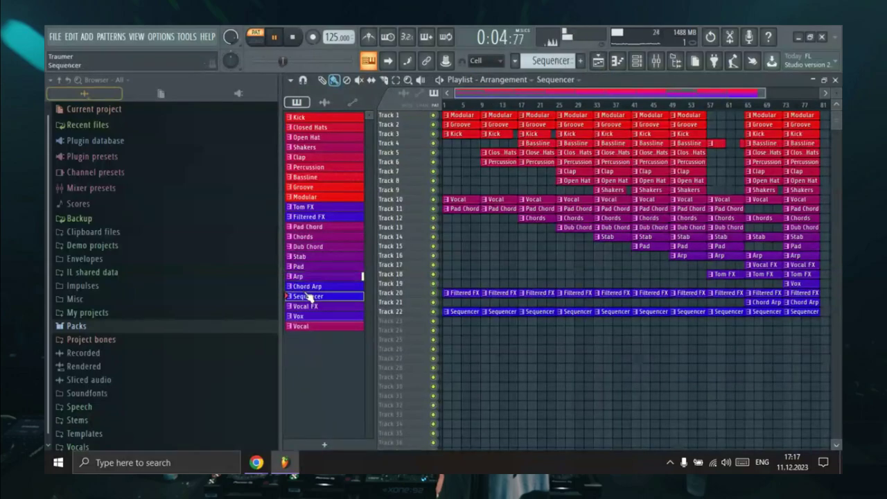
pyautogui.click(638, 63)
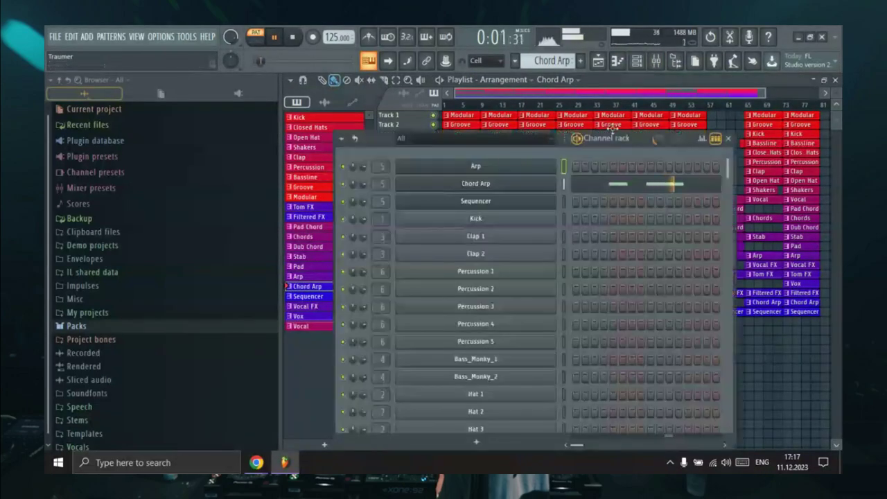
pyautogui.click(594, 189)
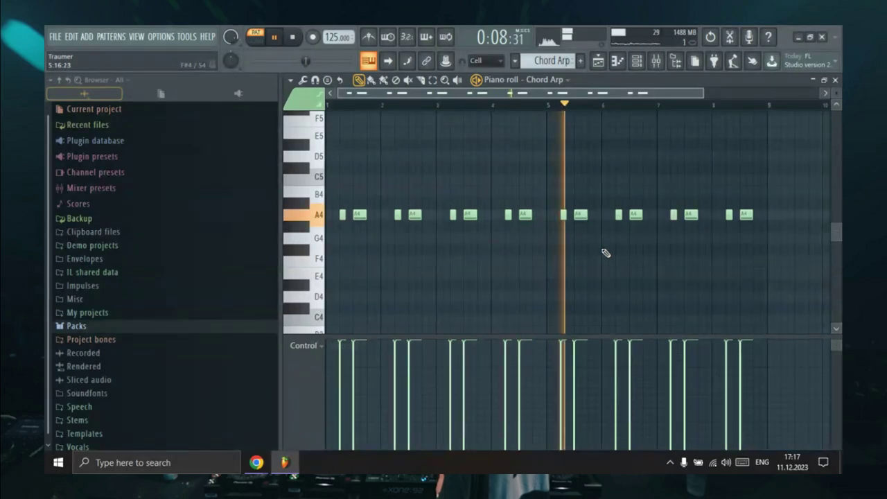
# - Examine the Chord Arp channel's Blue III synth settings during playback, and close the synth and the channel rack
pyautogui.press('F6')
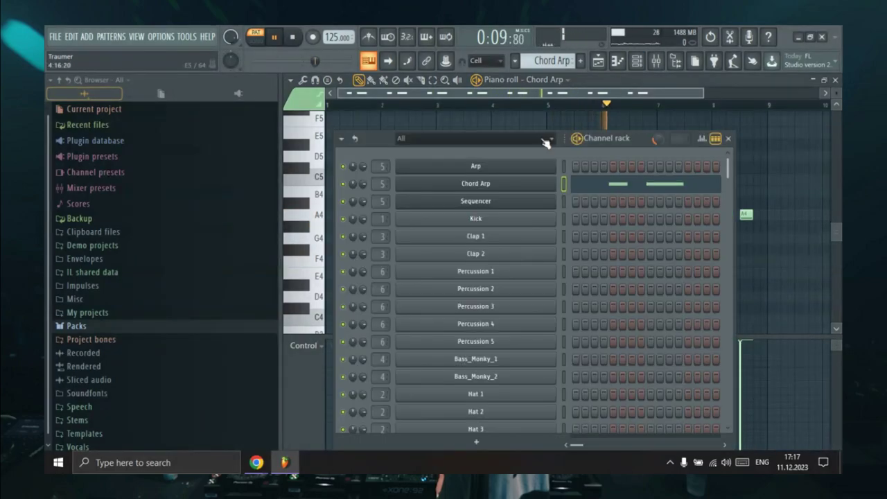
pyautogui.click(506, 185)
pyautogui.moveTo(613, 84); pyautogui.dragTo(352, 102)
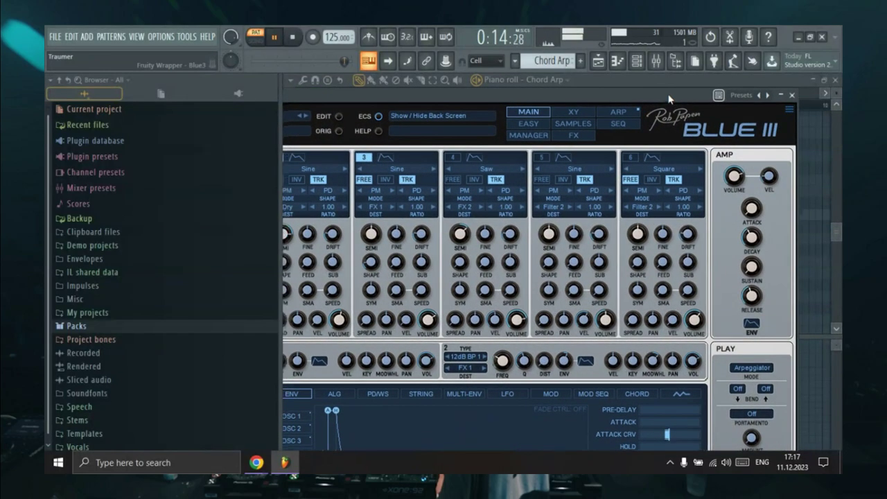
pyautogui.click(774, 96)
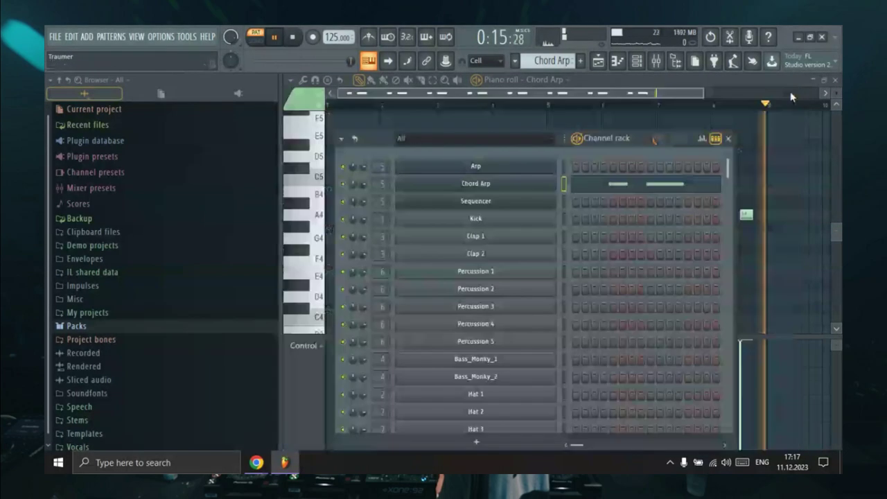
pyautogui.click(734, 140)
# - Select and play the Sequencer pattern, and examine the Sequencer channel's notes in the piano roll
pyautogui.press('F5')
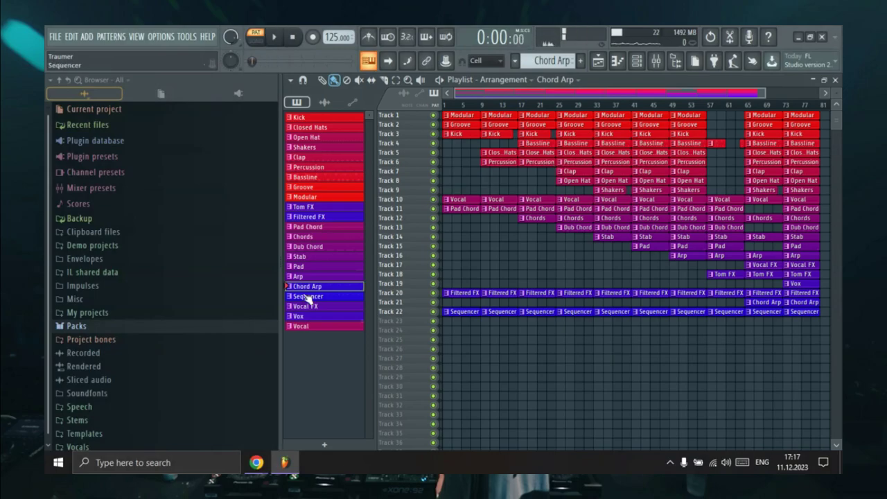
pyautogui.click(637, 62)
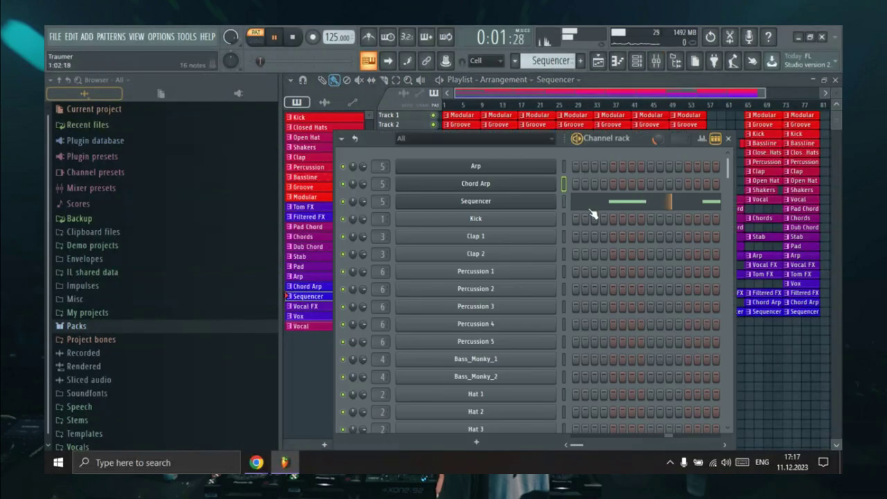
pyautogui.click(598, 208)
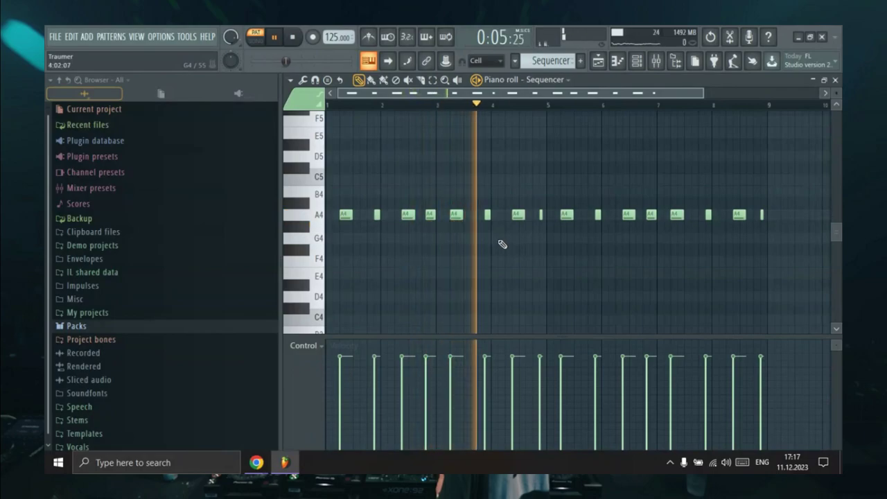
# - Examine the Sequencer channel's Blue III synth settings while the pattern plays, and close the synth
pyautogui.press('F6')
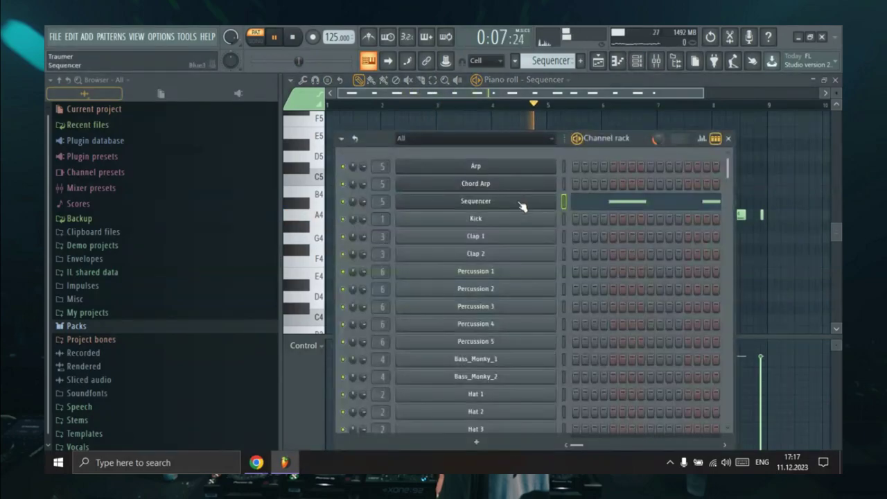
pyautogui.click(521, 201)
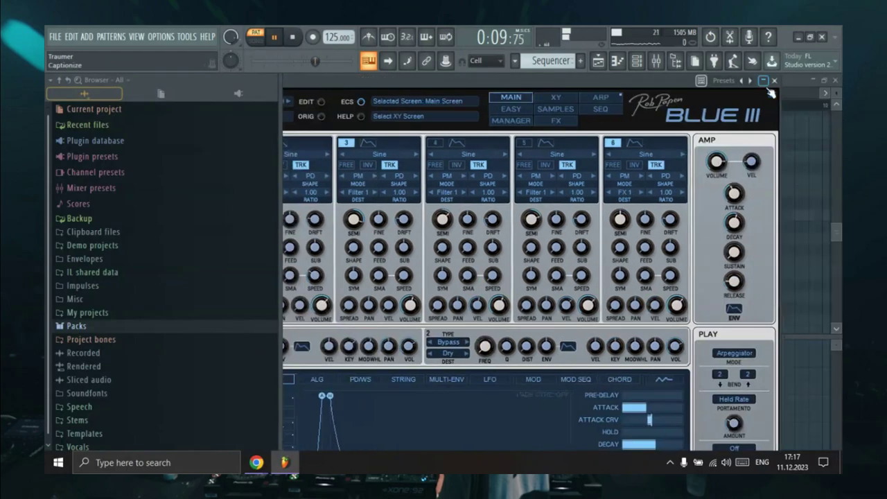
pyautogui.click(775, 81)
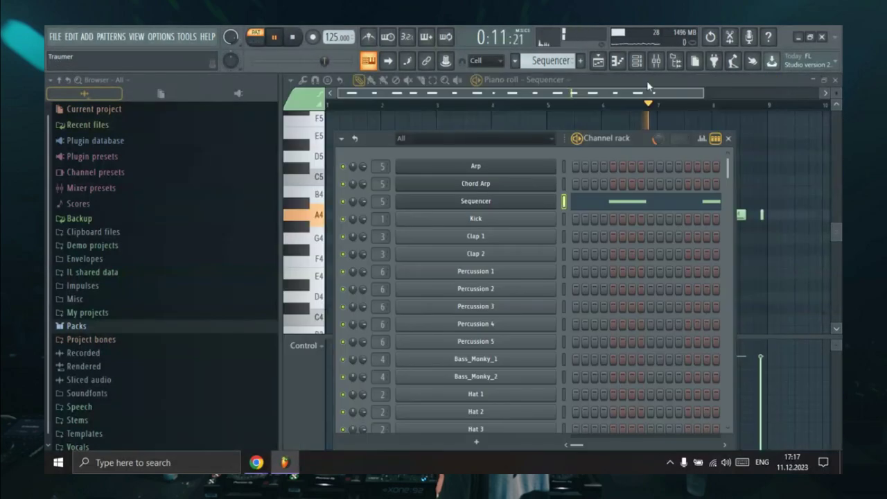
# - Select and play the Vocal FX pattern from the playlist, and examine the FX 1 channel's notes in the piano roll
pyautogui.click(602, 67)
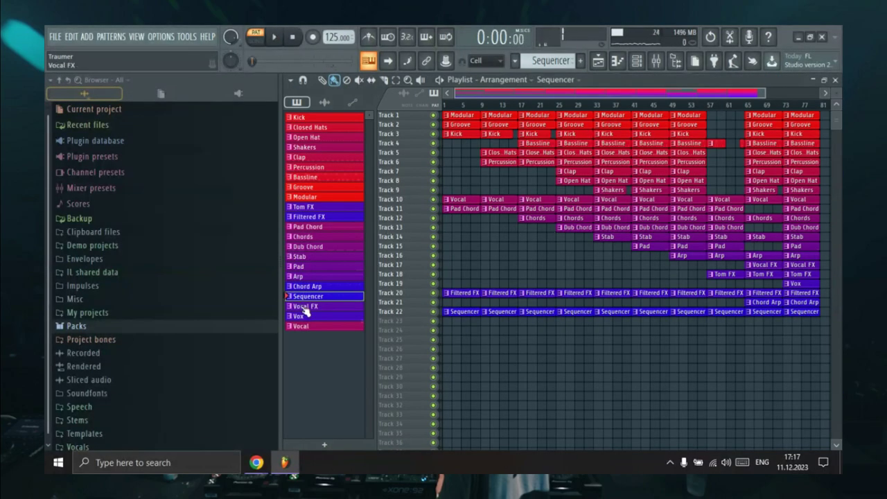
pyautogui.click(636, 61)
pyautogui.scroll(-10, 632, 357)
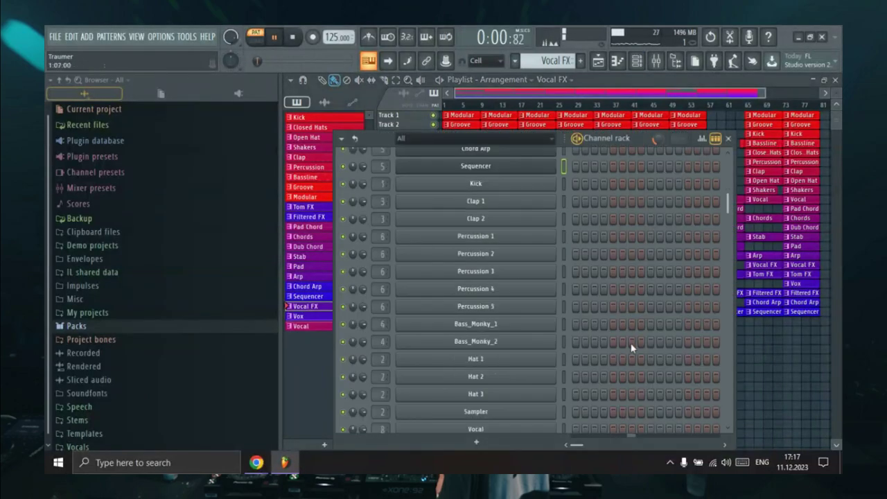
pyautogui.click(614, 359)
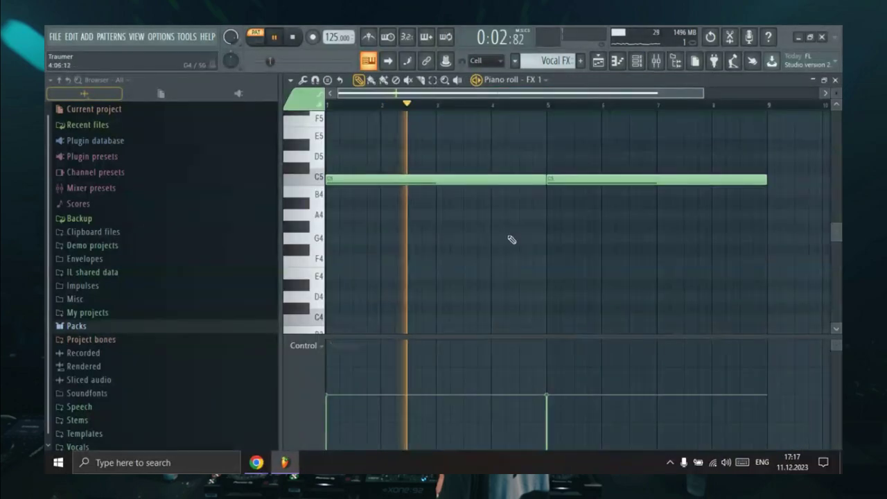
pyautogui.scroll(2, 519, 248)
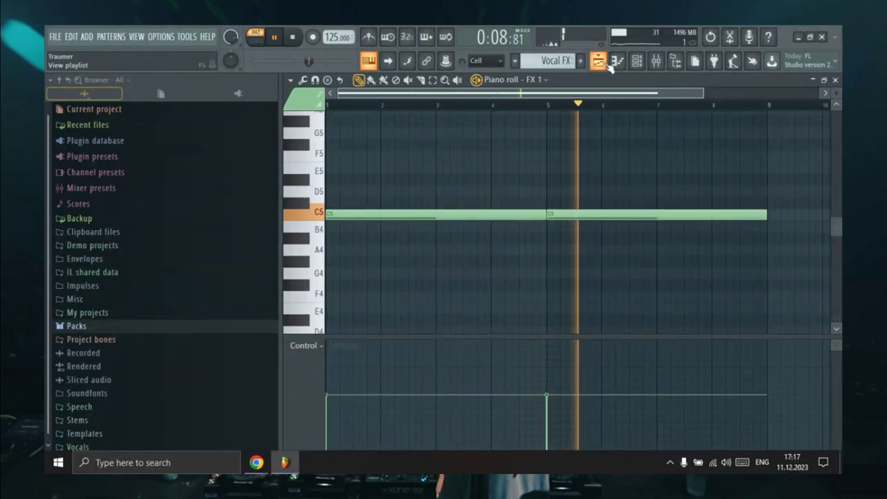
# - Select and play the Vox pattern from the playlist, and examine the FX 3 channel's notes in the piano roll
pyautogui.press('F5')
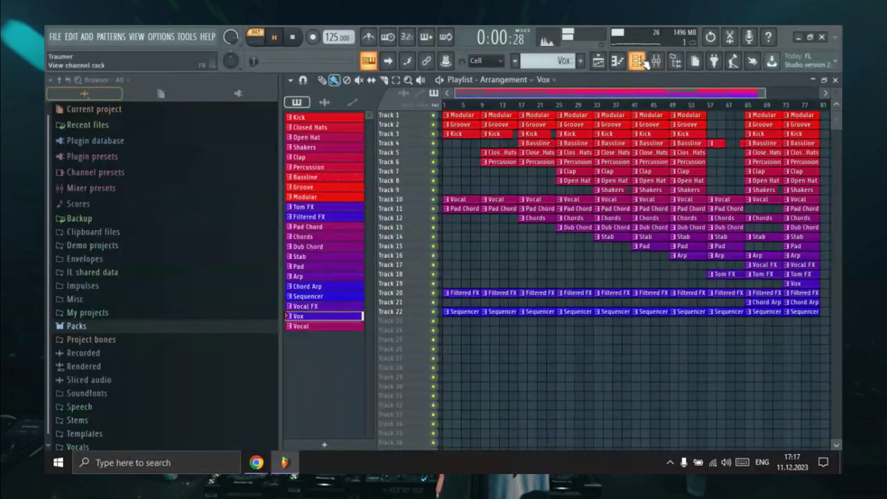
pyautogui.click(639, 61)
pyautogui.click(609, 397)
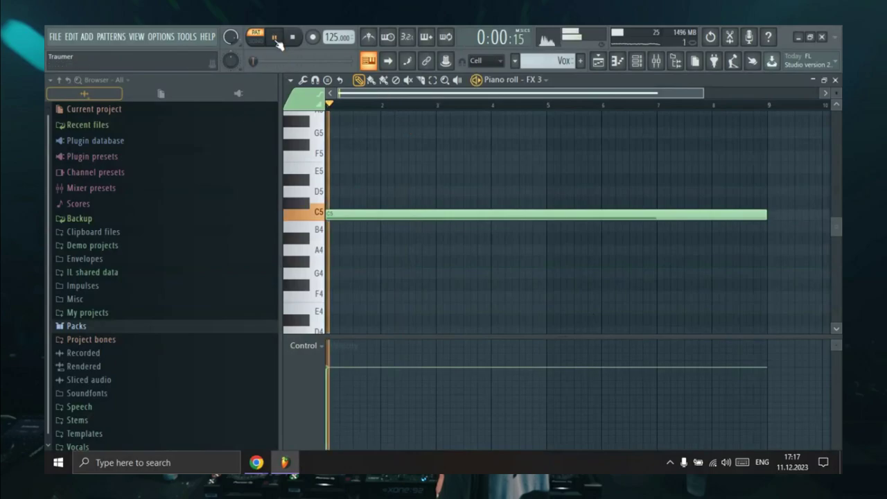
# - Select and play the Vocal pattern, examine the Vocal channel's notes in the piano roll, and return to the playlist
pyautogui.click(598, 63)
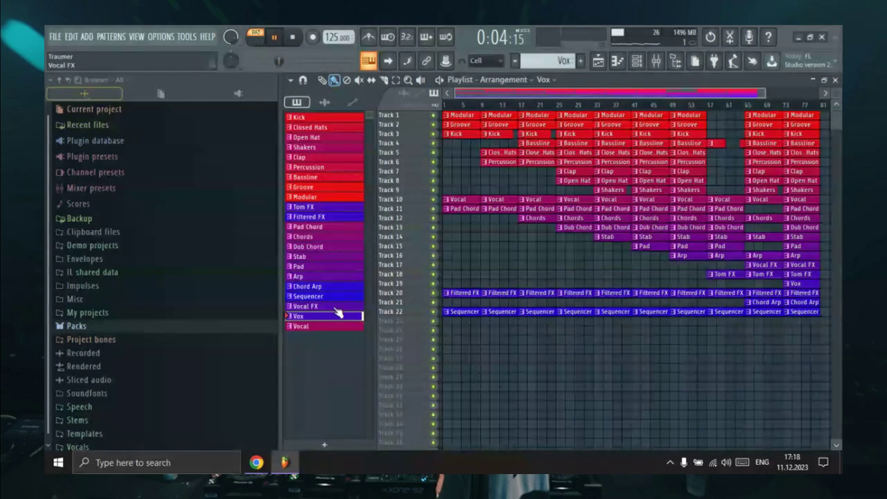
pyautogui.click(637, 62)
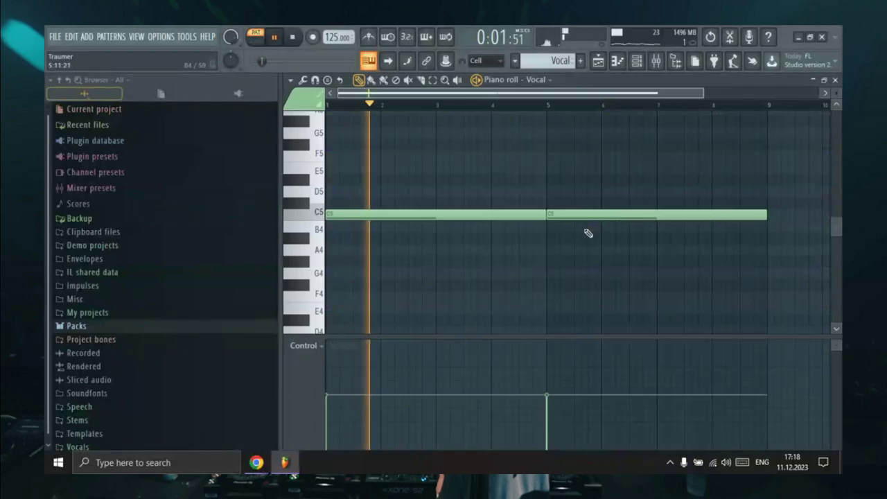
pyautogui.click(605, 67)
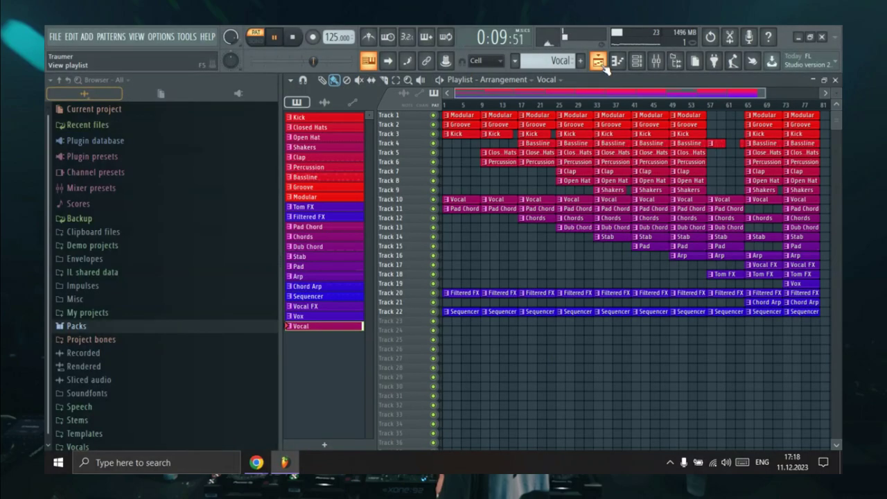